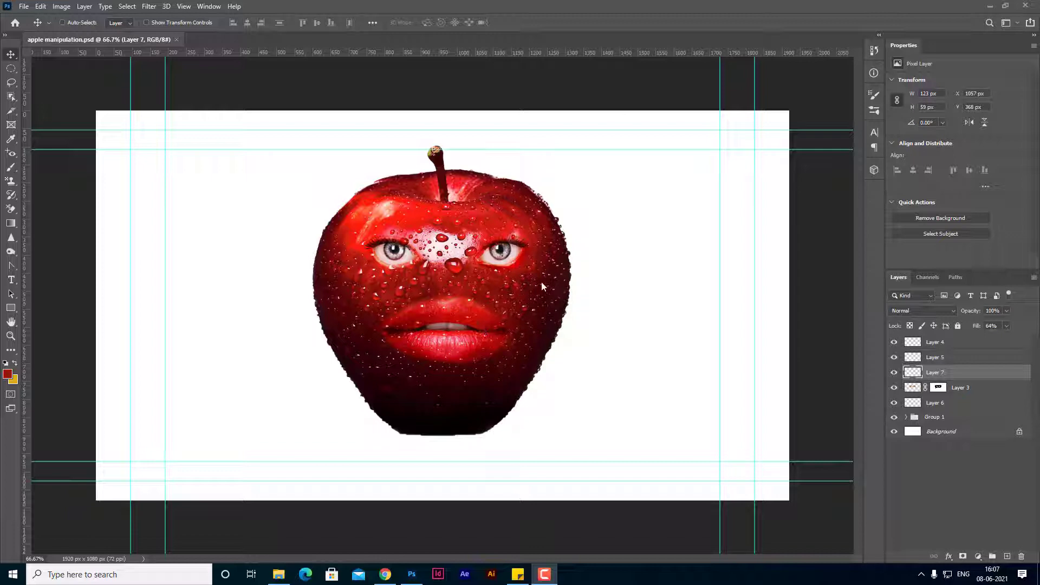
Create a new blank 1920 × 1080 document from the HDTV 1080p preset.
click(24, 8)
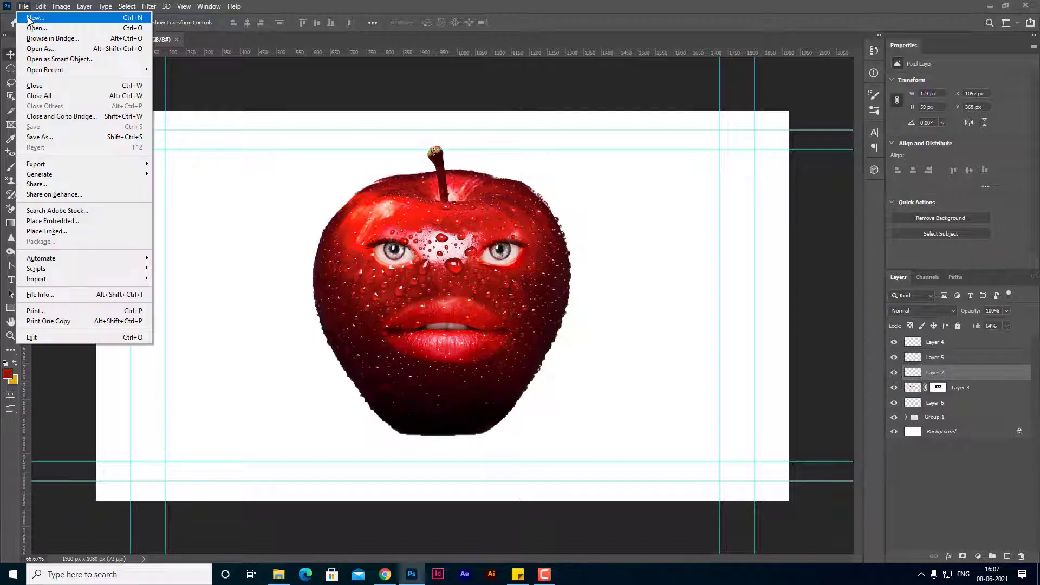
click(34, 21)
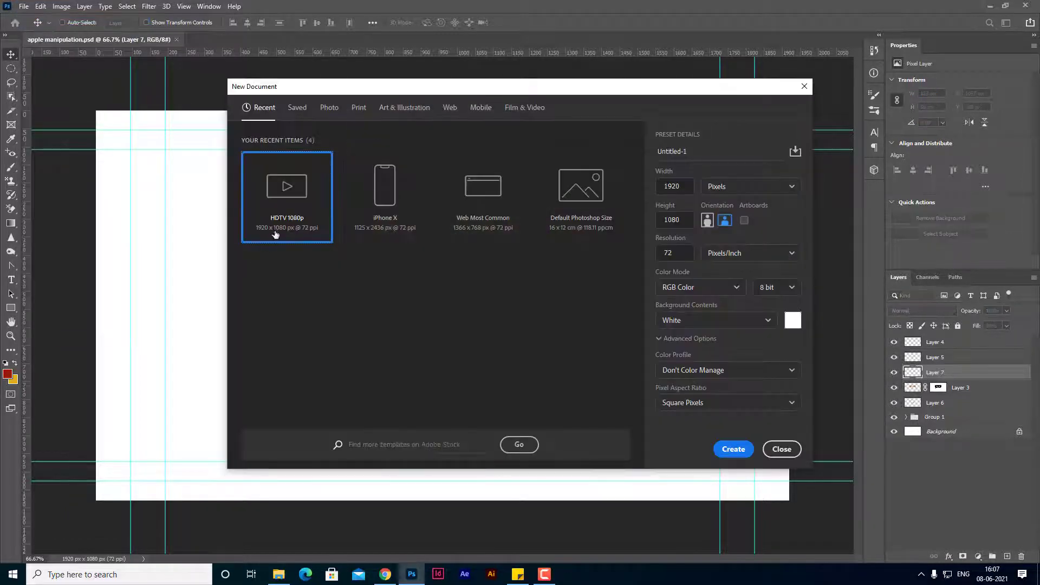
click(739, 456)
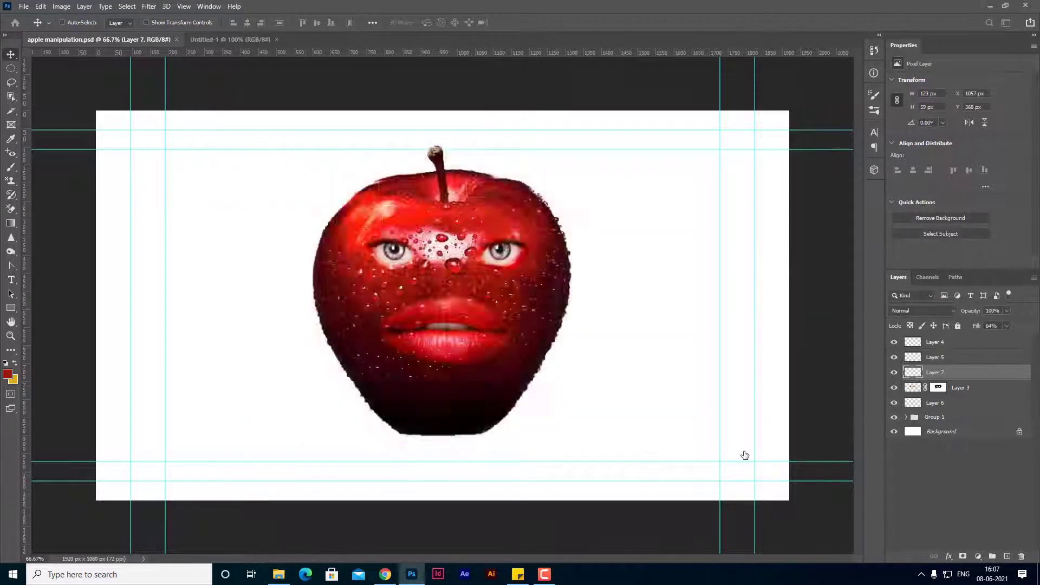
Open apple.jpg in its own tab.
click(22, 7)
click(33, 32)
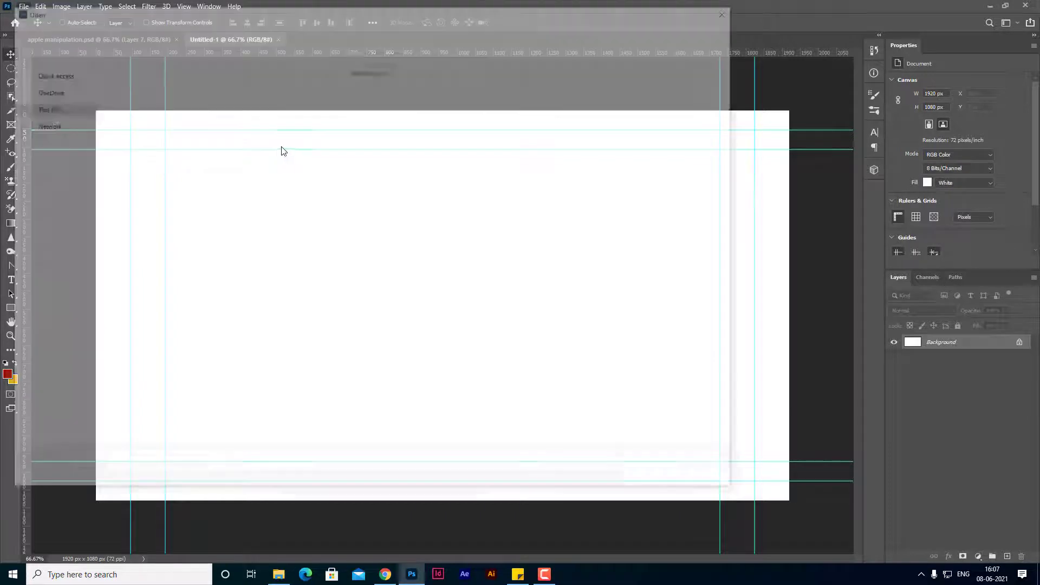
click(619, 272)
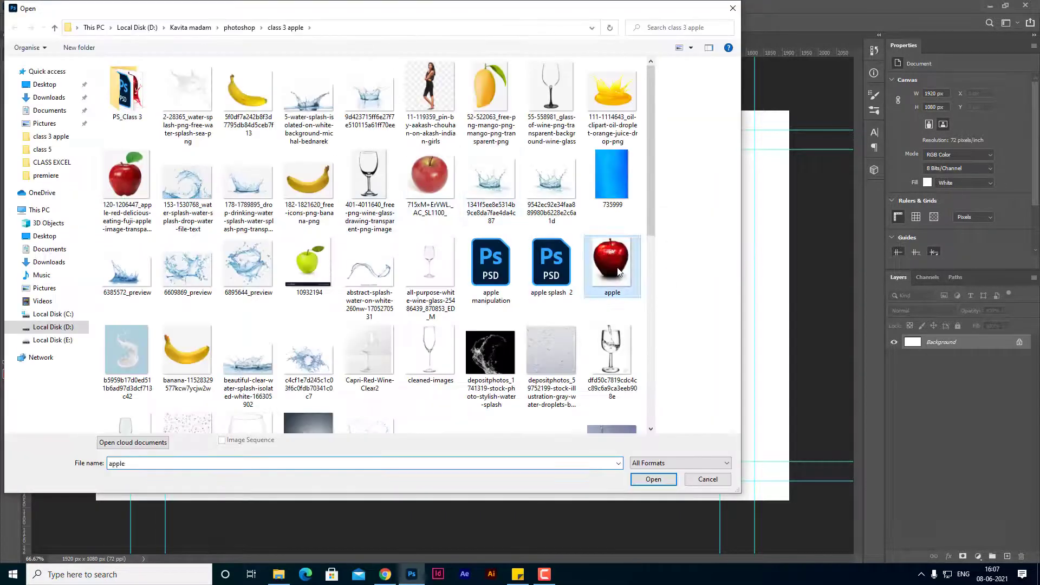
double_click(619, 272)
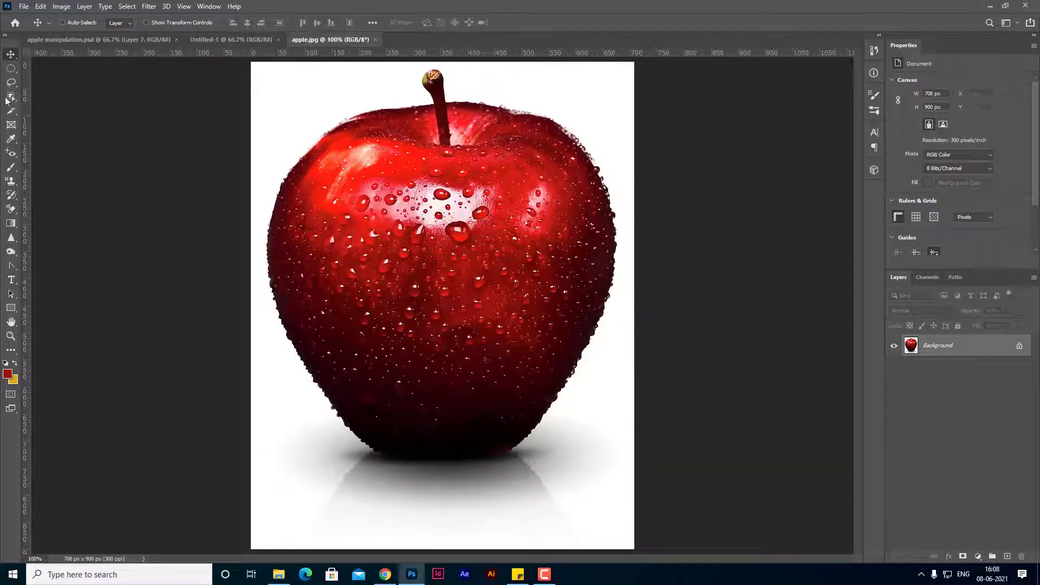
Box-select the apple with Object Selection and add a layer mask hiding the white background.
click(10, 98)
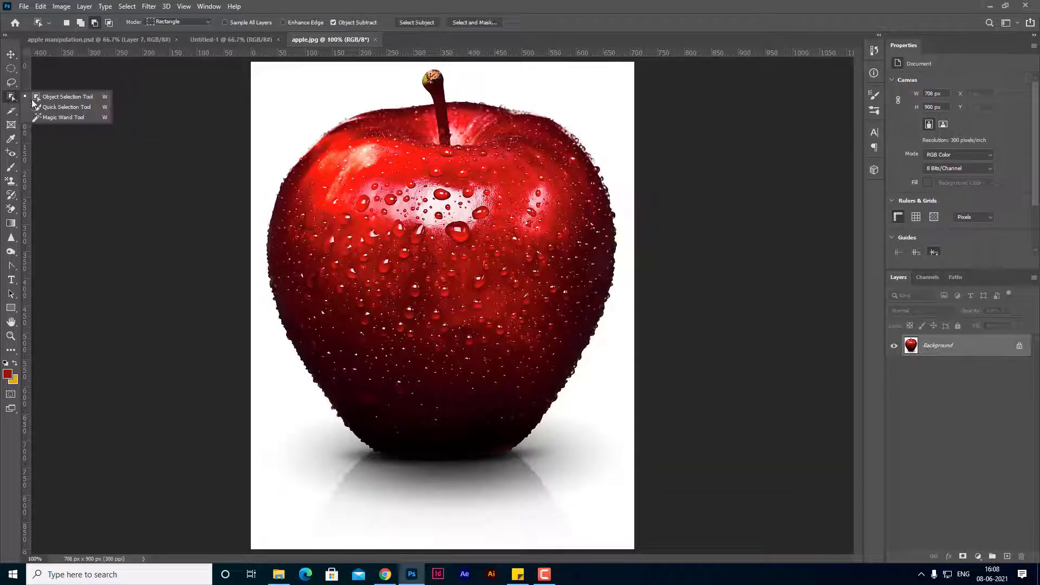
click(72, 98)
mouse_move(239, 72)
mouse_down()
mouse_move(629, 477)
mouse_move(717, 418)
mouse_up()
drag(858, 419, 857, 420)
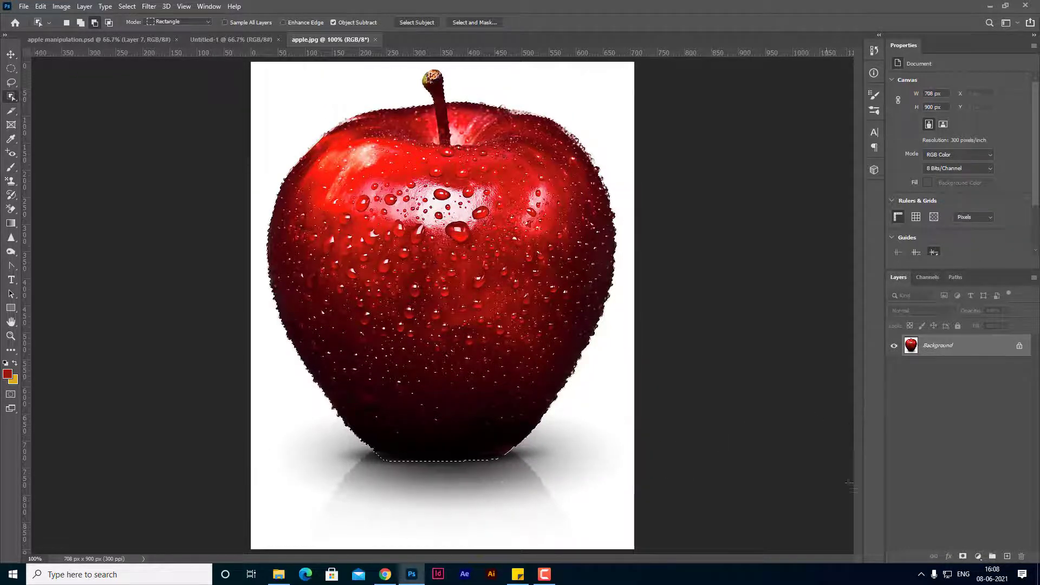
click(960, 557)
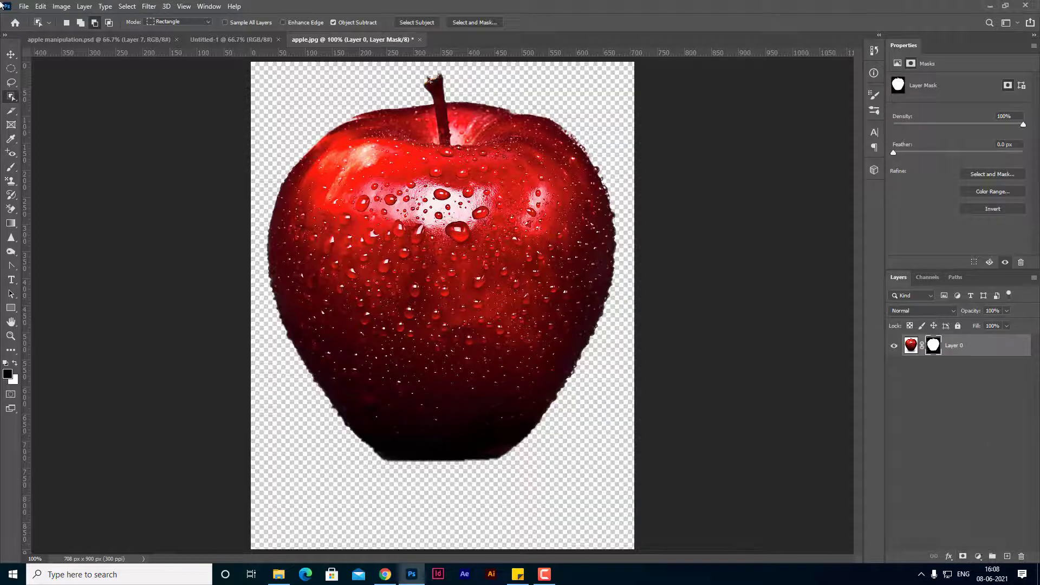
click(10, 55)
Place the masked apple centred on Untitled-1 as Layer 1, scaled up to 111%.
drag(342, 41, 516, 83)
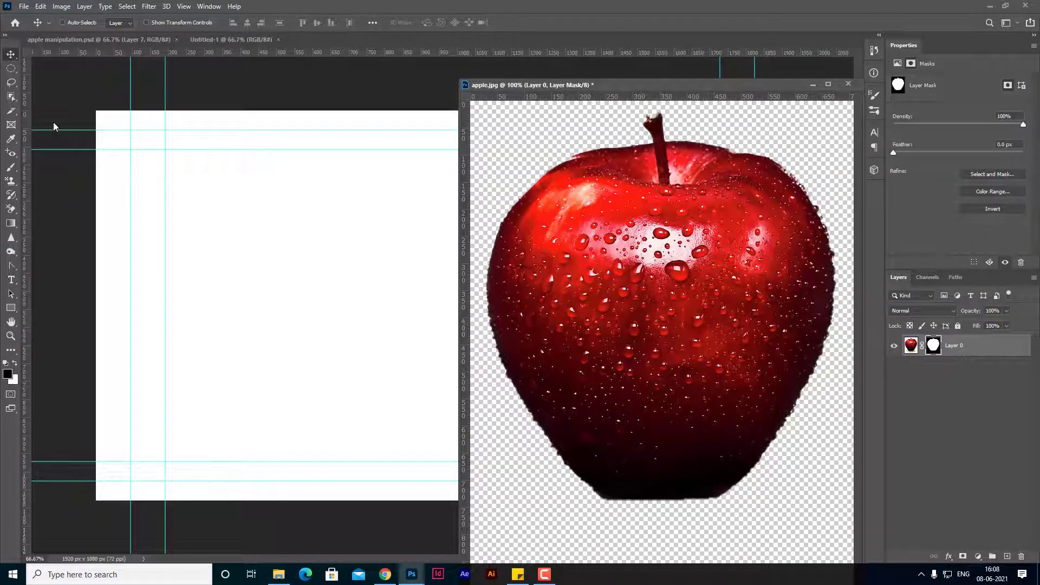
mouse_move(670, 369)
mouse_down()
mouse_move(385, 339)
mouse_move(403, 316)
mouse_up()
click(814, 85)
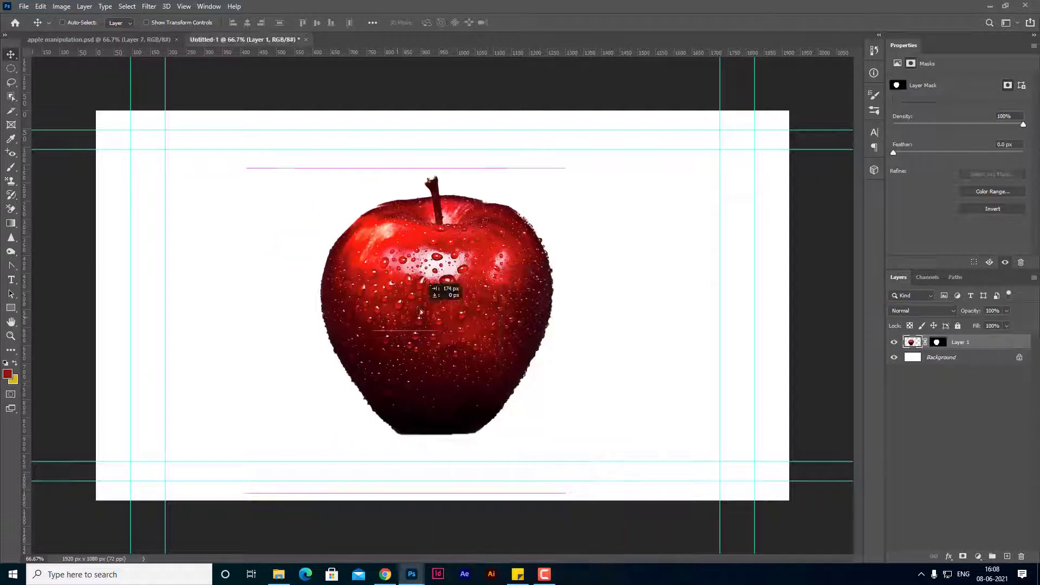
key(ctrl+t)
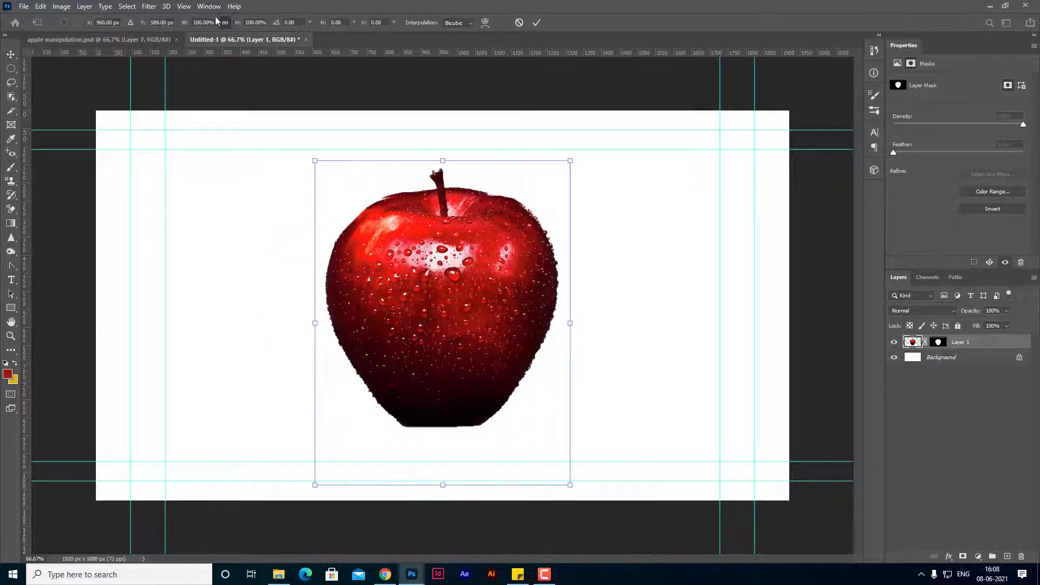
drag(240, 27, 217, 25)
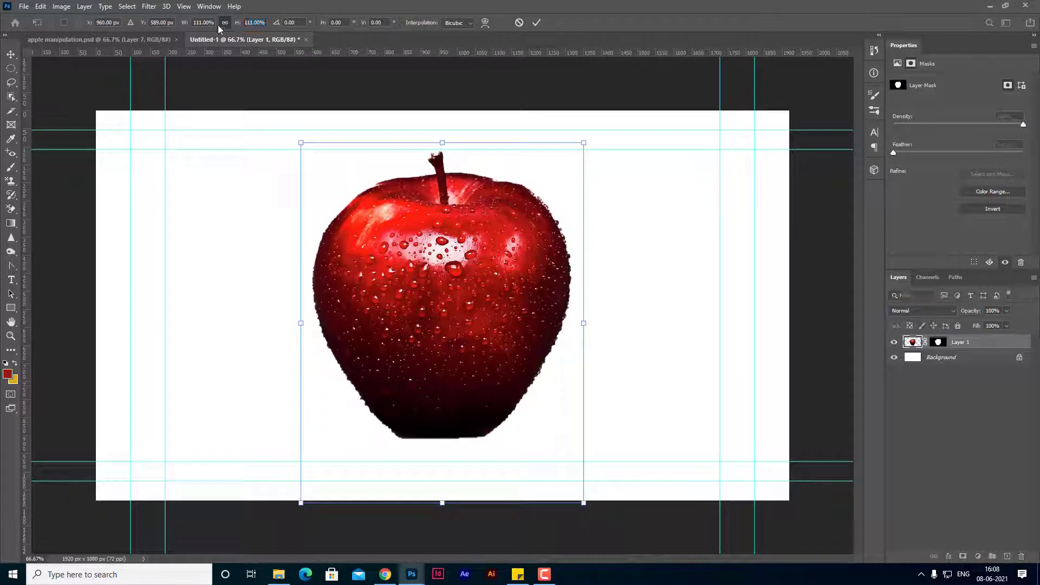
key(Return)
Open the lips photo and copy it into Untitled-1 as Layer 2.
click(23, 7)
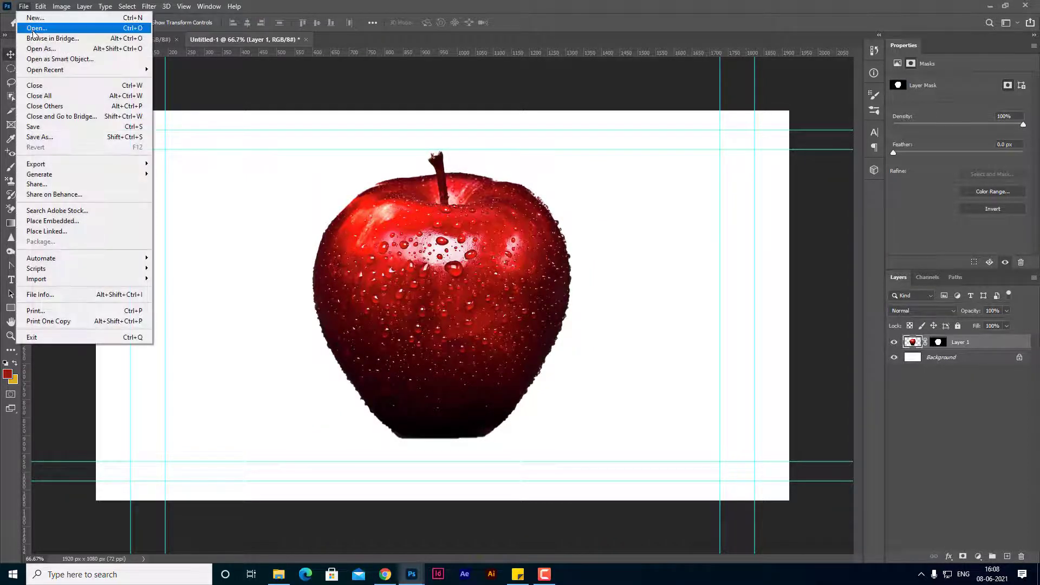
click(27, 27)
scroll(574, 251, down, 5)
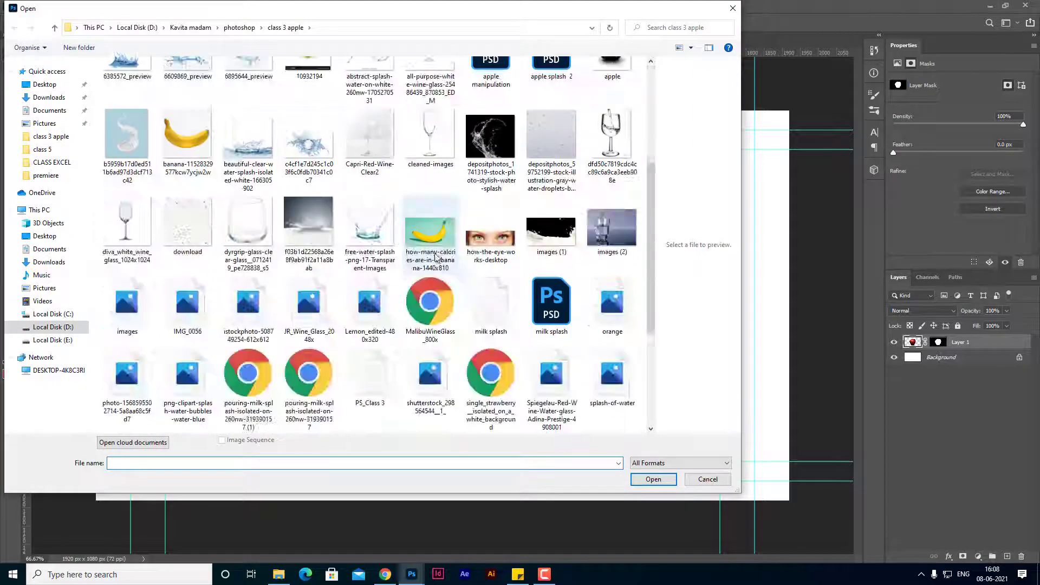
scroll(574, 252, down, 3)
double_click(430, 219)
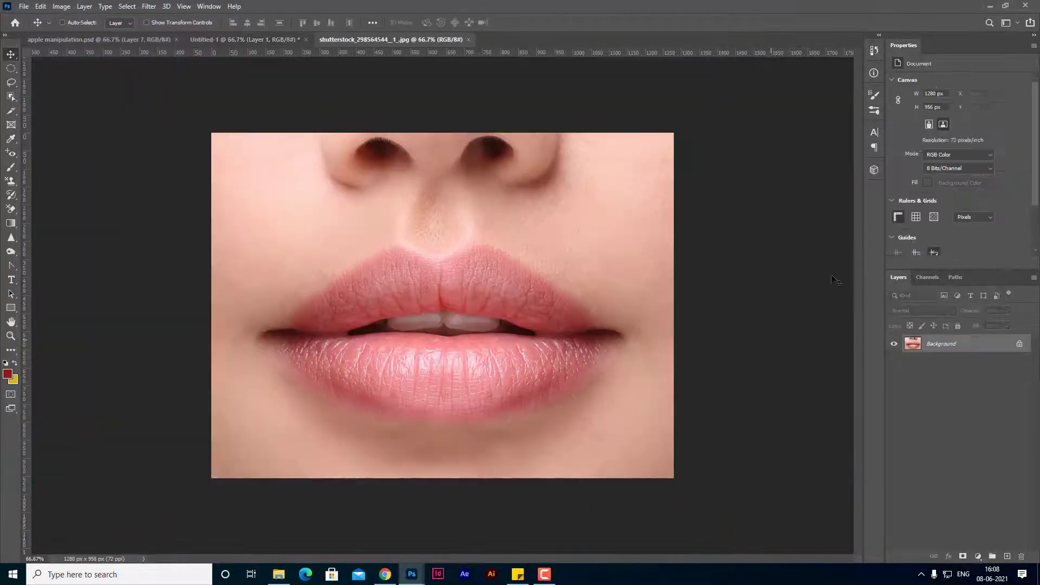
drag(360, 41, 561, 112)
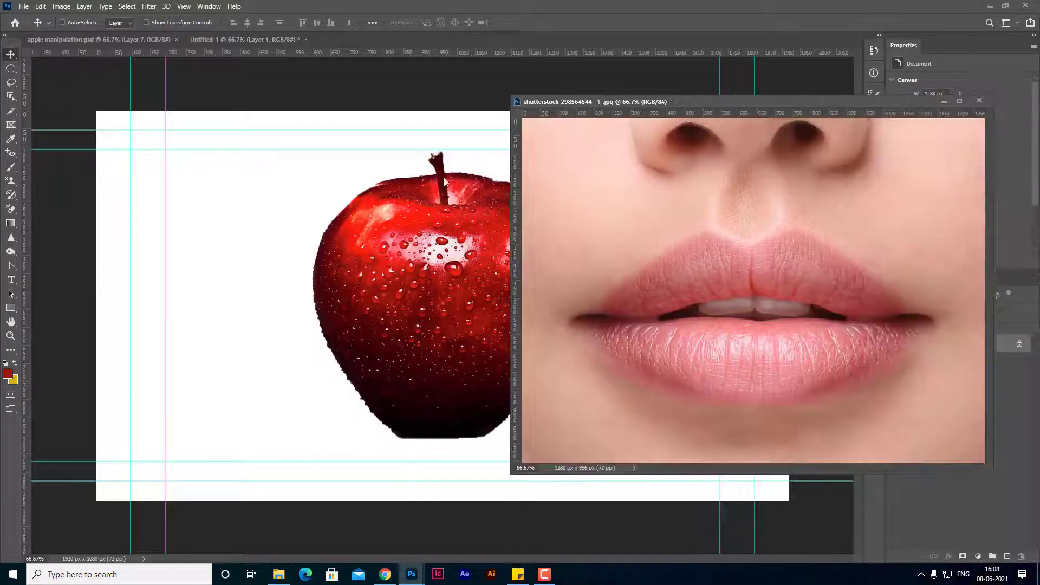
drag(819, 289, 460, 293)
click(944, 102)
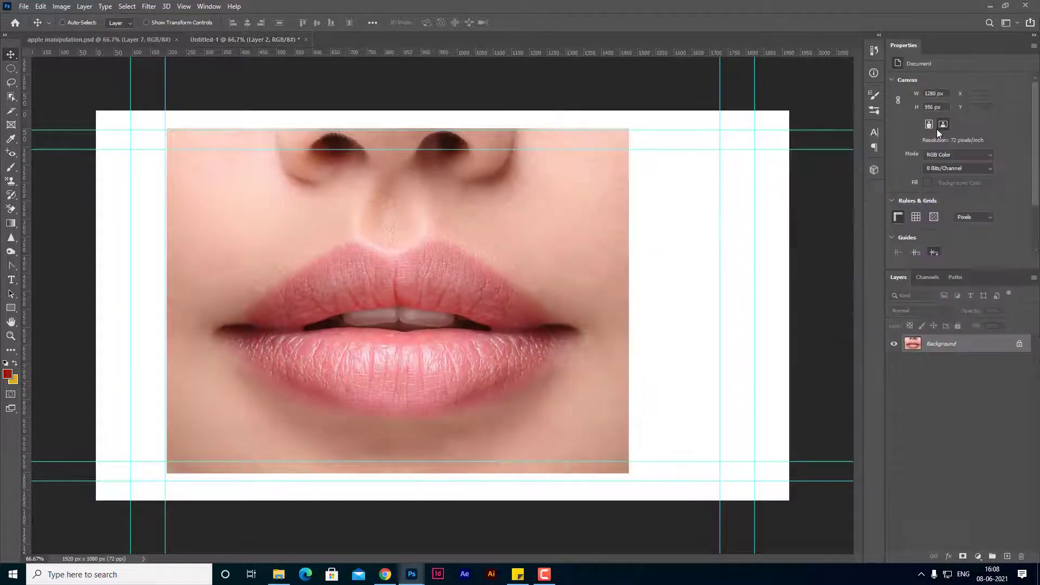
Scale the lips layer to 44% and centre it over the apple.
key(ctrl+t)
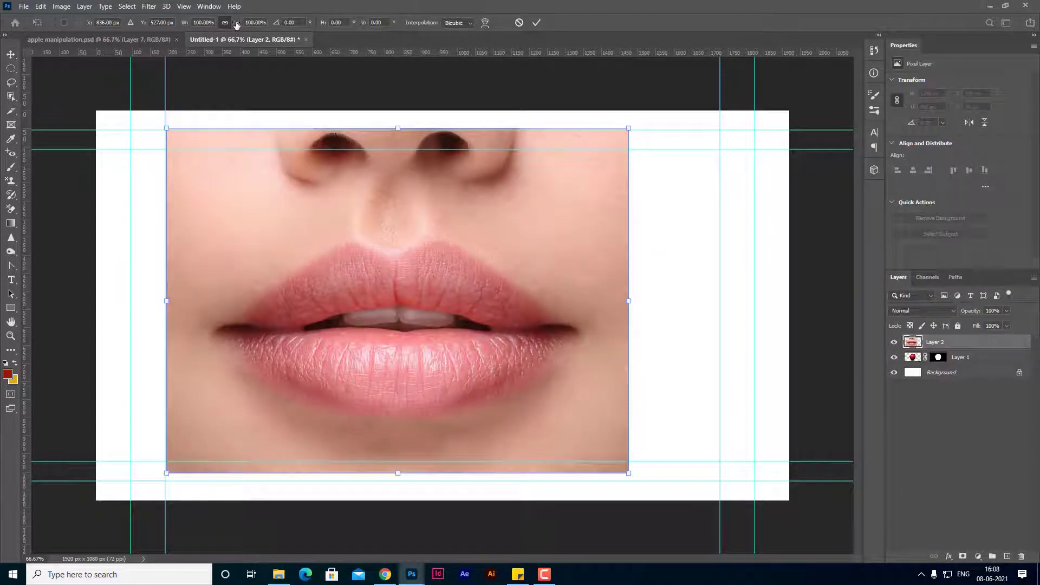
drag(237, 25, 207, 25)
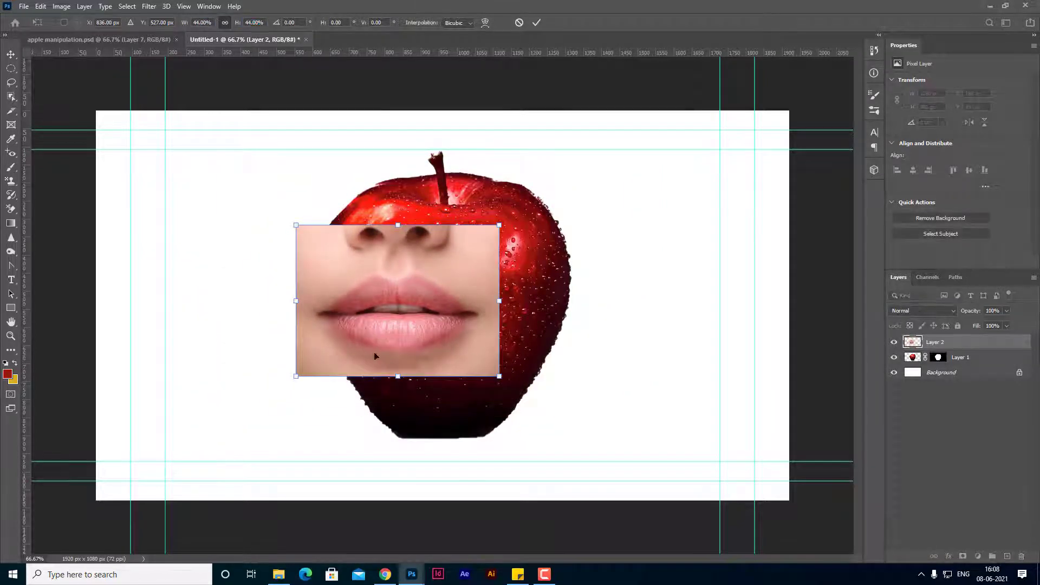
drag(374, 356, 437, 376)
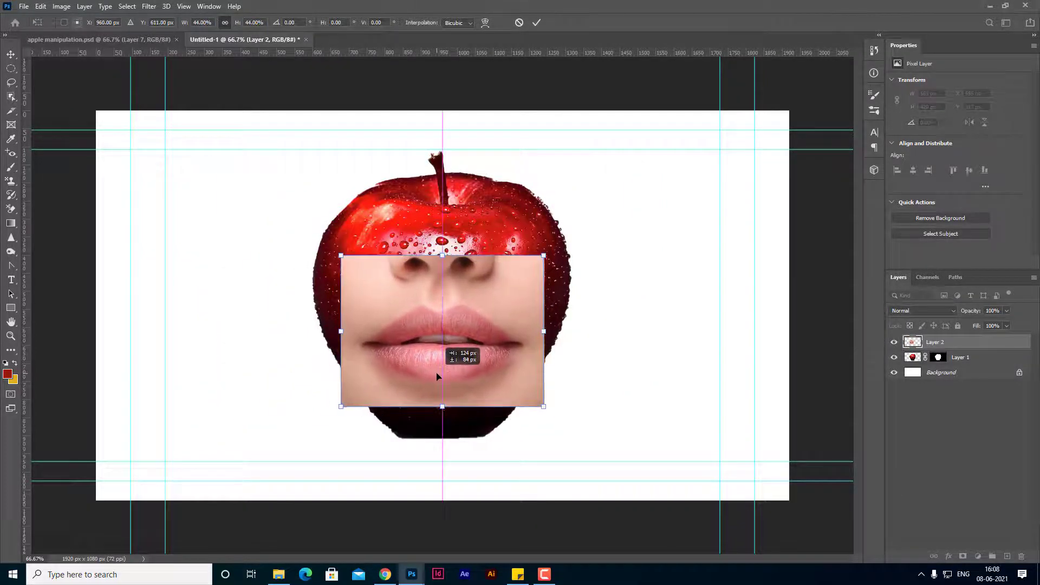
key(Return)
key(ctrl+plus)
key(ctrl+plus)
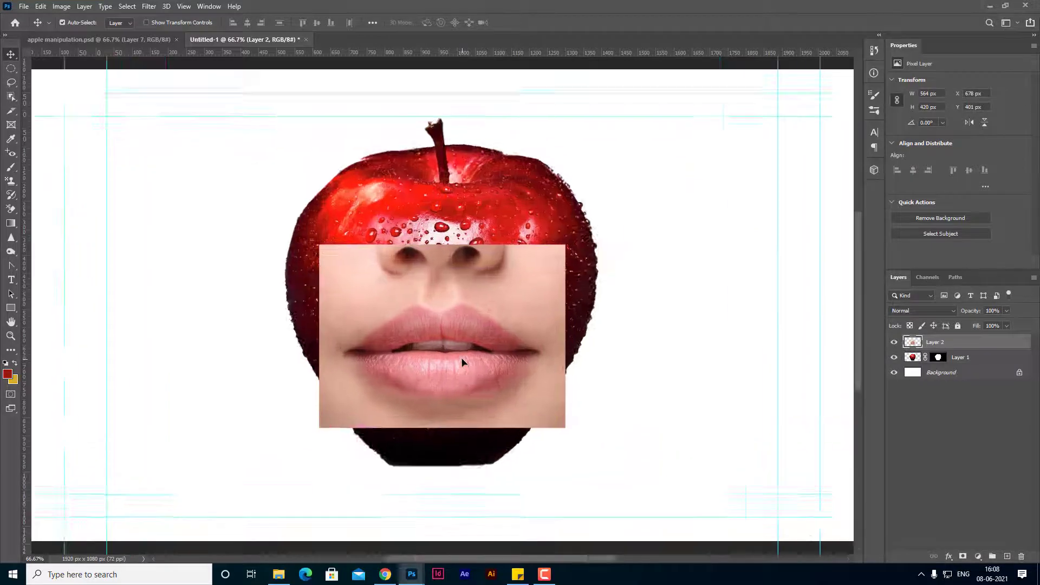
key(ctrl+minus)
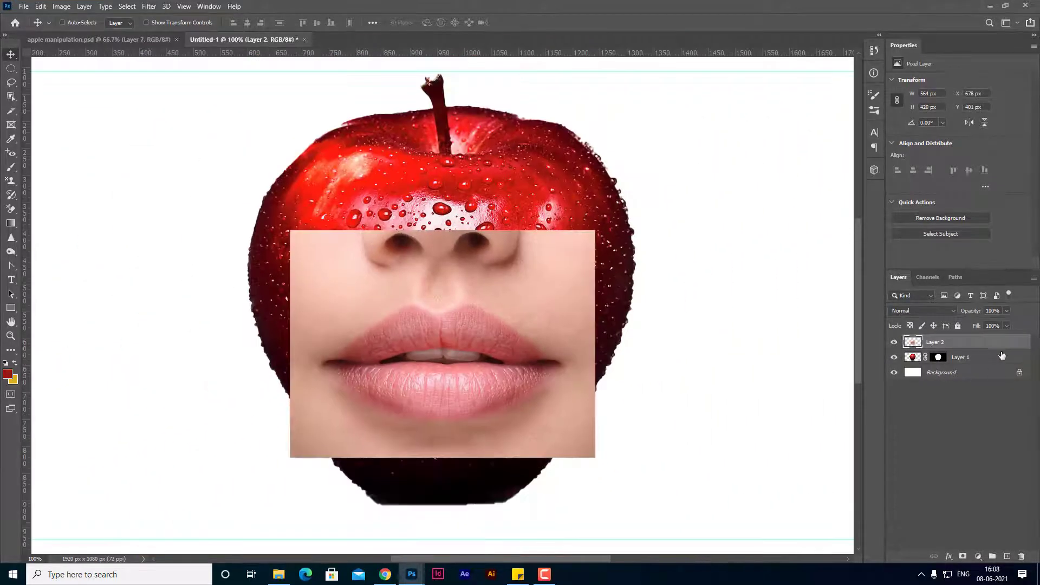
Set Layer 2's blend mode to Hard Light and add a layer mask.
click(949, 309)
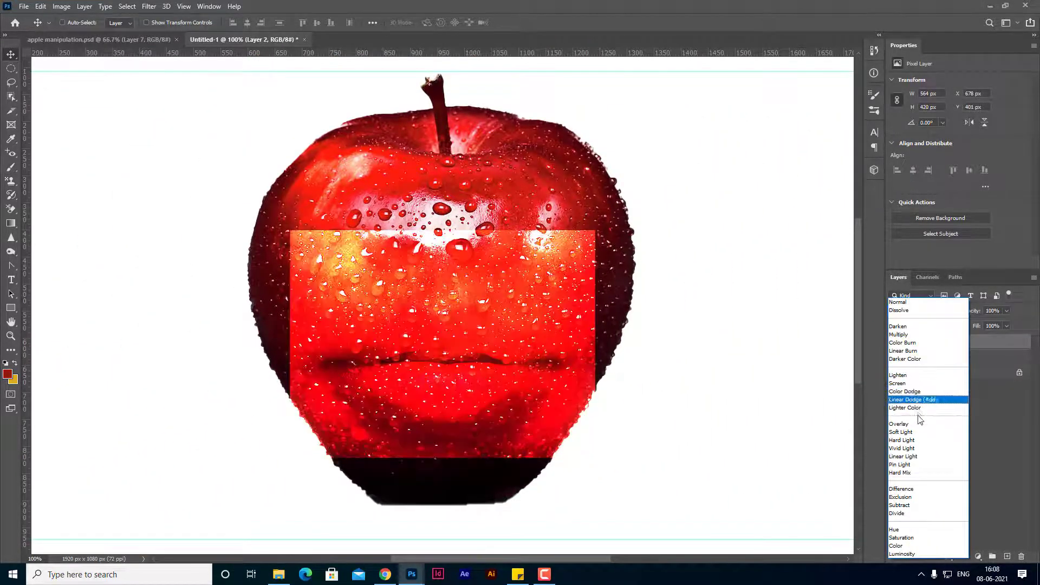
click(913, 443)
click(963, 556)
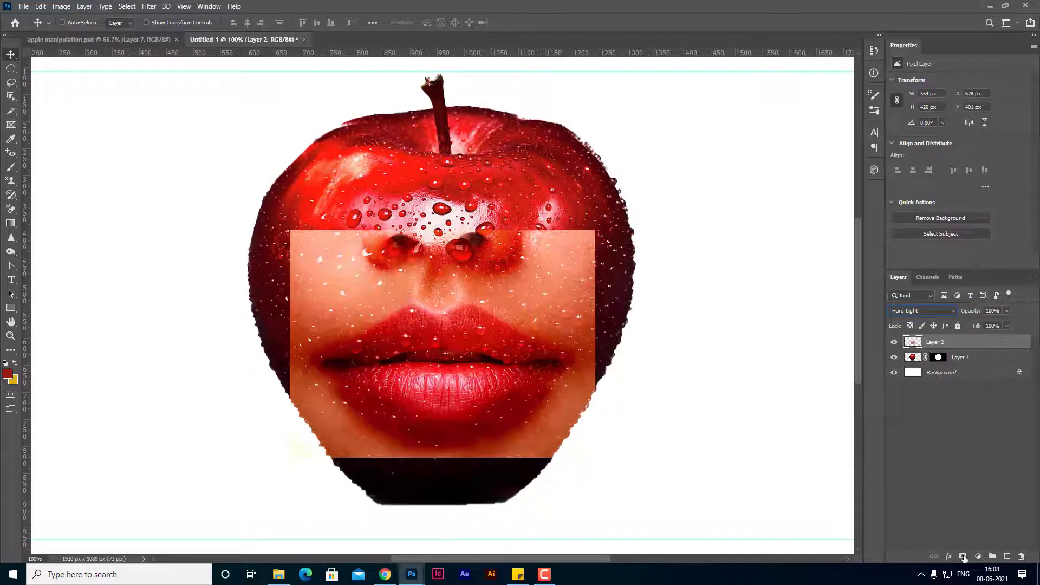
key(ctrl+plus)
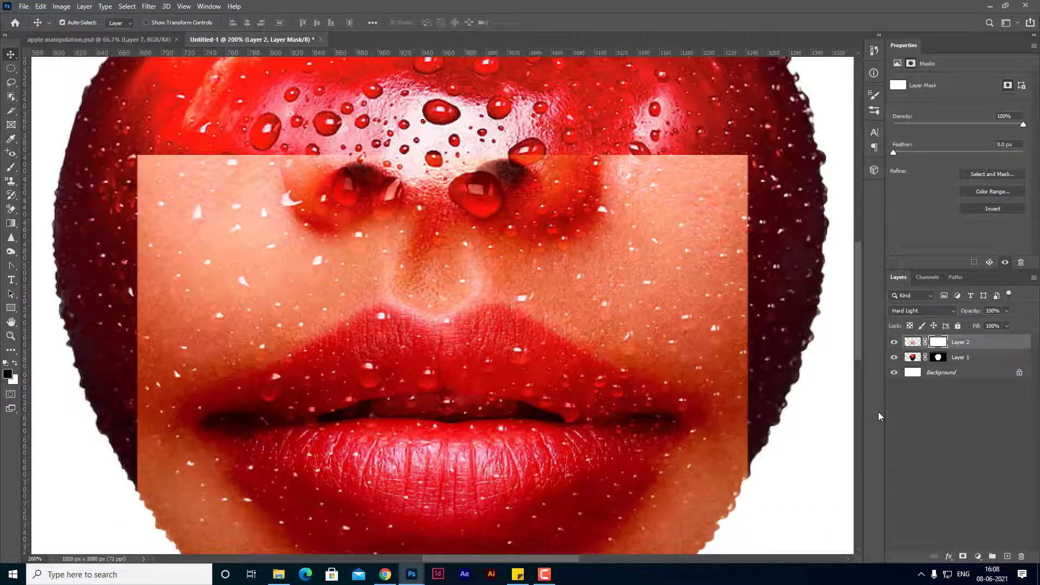
key(ctrl+minus)
key(ctrl+plus)
Paint black with an 80 px brush on the mask to hide the skin rectangle's edges.
key(b)
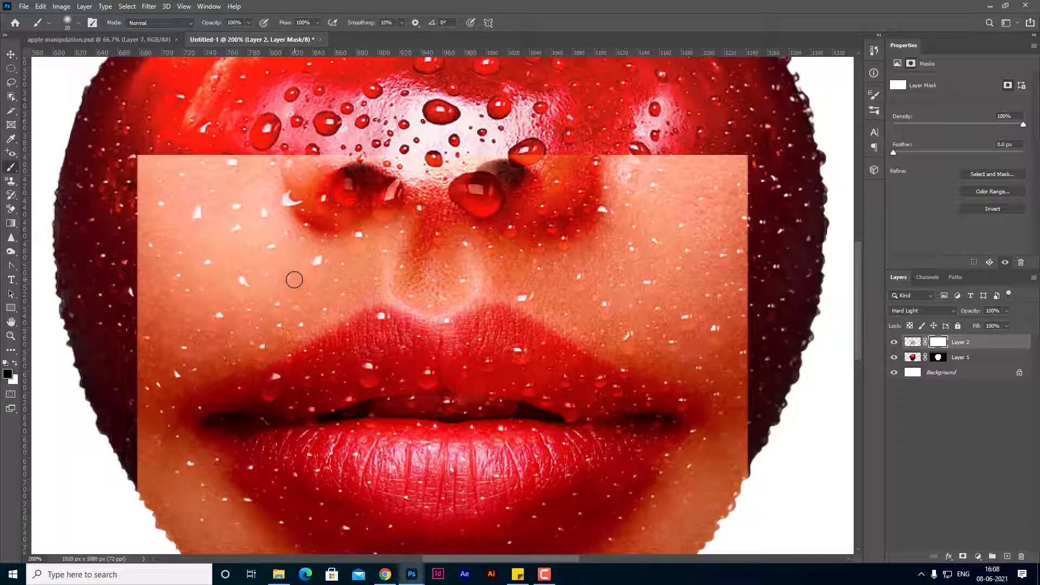
key(bracketright)
key(bracketright)
key(bracketright)
key(bracketright)
key(bracketright)
key(bracketright)
right_click(13, 172)
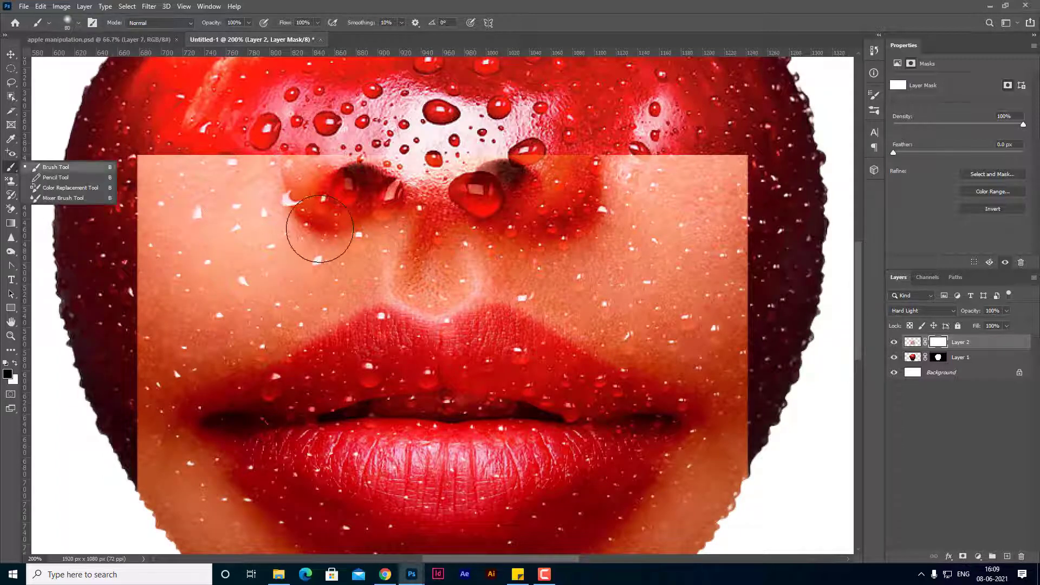
drag(241, 194, 178, 189)
mouse_move(667, 163)
mouse_down()
mouse_move(457, 259)
mouse_move(273, 250)
mouse_move(382, 259)
mouse_move(466, 296)
mouse_up()
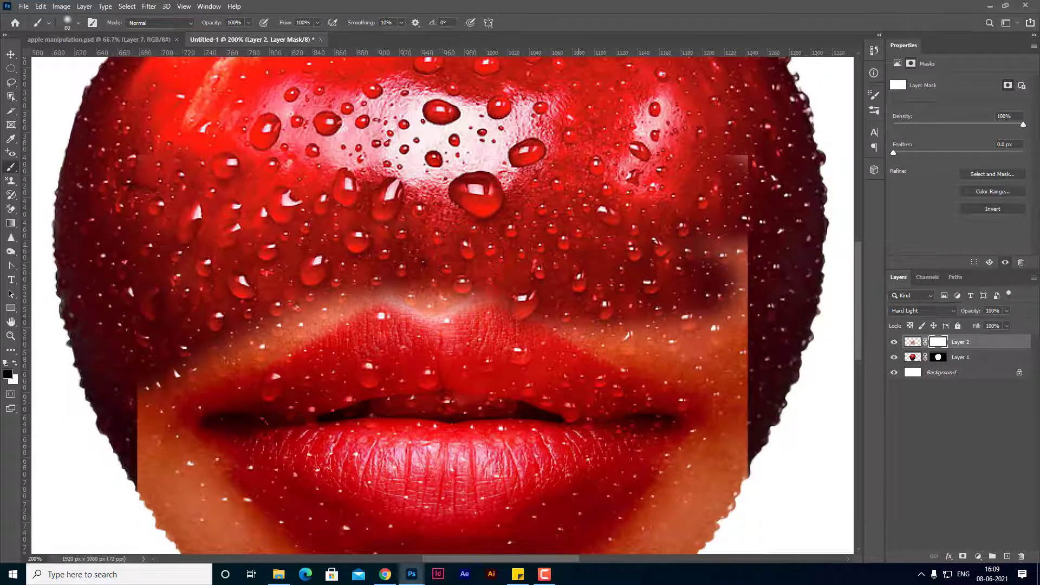
drag(704, 319, 728, 205)
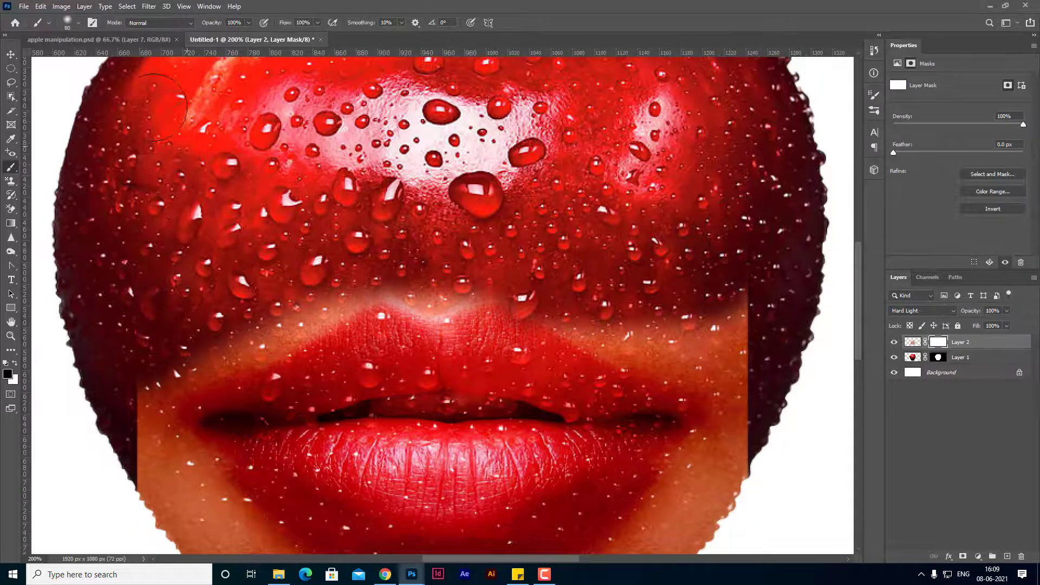
scroll(111, 231, down, 3)
scroll(109, 274, down, 2)
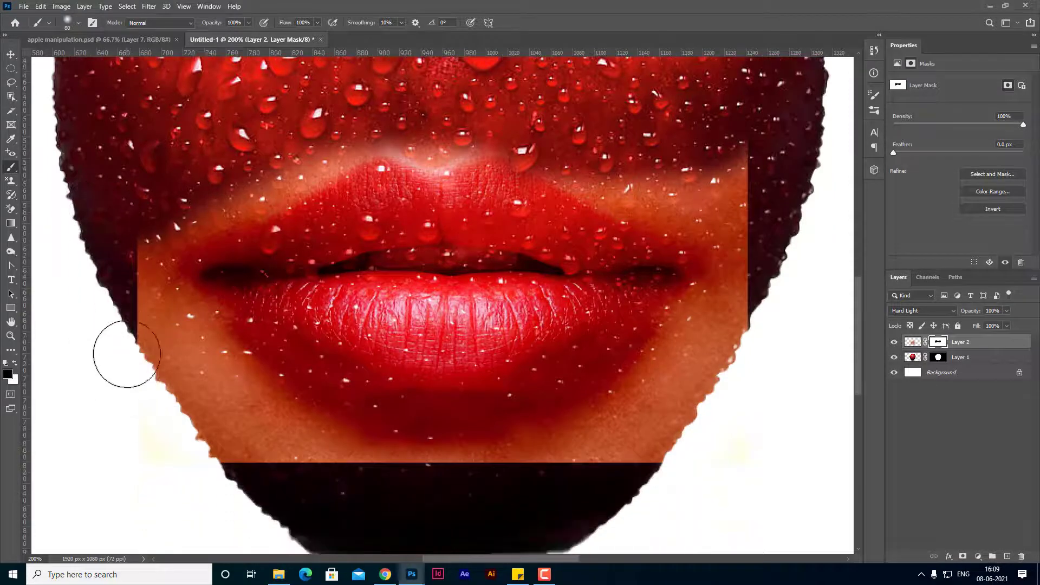
mouse_move(129, 258)
mouse_down()
mouse_move(128, 359)
mouse_move(243, 483)
mouse_move(100, 314)
mouse_up()
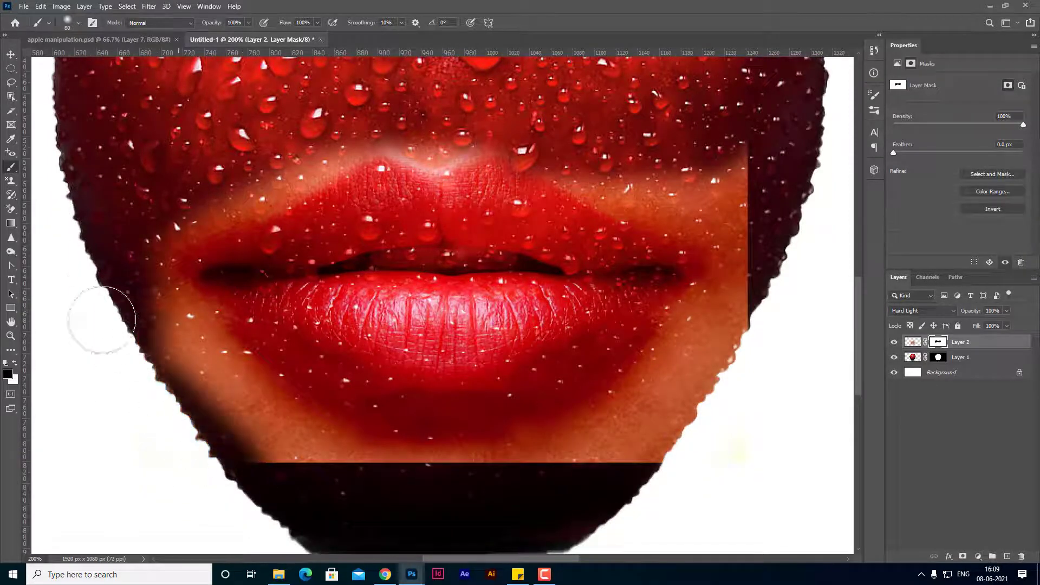
mouse_move(166, 381)
mouse_down()
mouse_move(248, 455)
mouse_move(121, 283)
mouse_move(220, 418)
mouse_move(324, 478)
mouse_move(465, 483)
mouse_move(626, 464)
mouse_move(744, 264)
mouse_move(742, 185)
mouse_move(604, 152)
mouse_move(719, 238)
mouse_move(638, 174)
mouse_move(487, 111)
mouse_move(333, 124)
mouse_move(244, 162)
mouse_move(179, 209)
mouse_move(144, 302)
mouse_move(262, 422)
mouse_move(332, 448)
mouse_move(451, 462)
mouse_move(575, 447)
mouse_move(659, 406)
mouse_move(704, 323)
mouse_move(692, 350)
mouse_move(568, 453)
mouse_move(337, 457)
mouse_move(214, 367)
mouse_move(162, 309)
mouse_move(270, 413)
mouse_move(400, 439)
mouse_move(568, 431)
mouse_move(661, 364)
mouse_move(602, 413)
mouse_move(321, 434)
mouse_move(151, 292)
mouse_move(189, 218)
mouse_move(255, 170)
mouse_move(390, 127)
mouse_move(594, 144)
mouse_move(658, 186)
mouse_move(713, 248)
mouse_move(704, 340)
mouse_move(829, 493)
mouse_up()
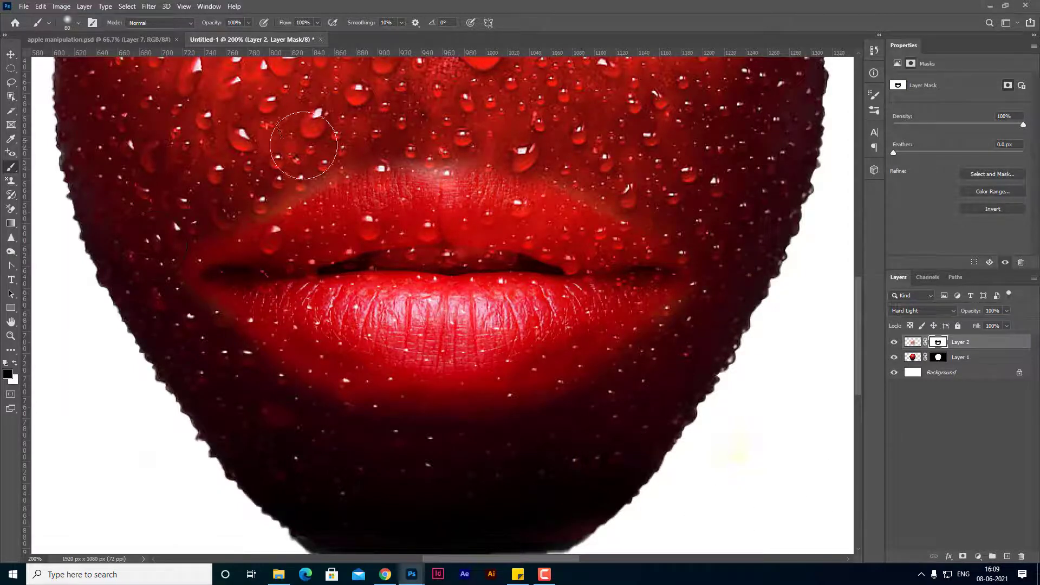
click(11, 54)
Switch Layer 2 to Normal and mask out leftover skin patches and the glow under the lip.
key(ctrl+minus)
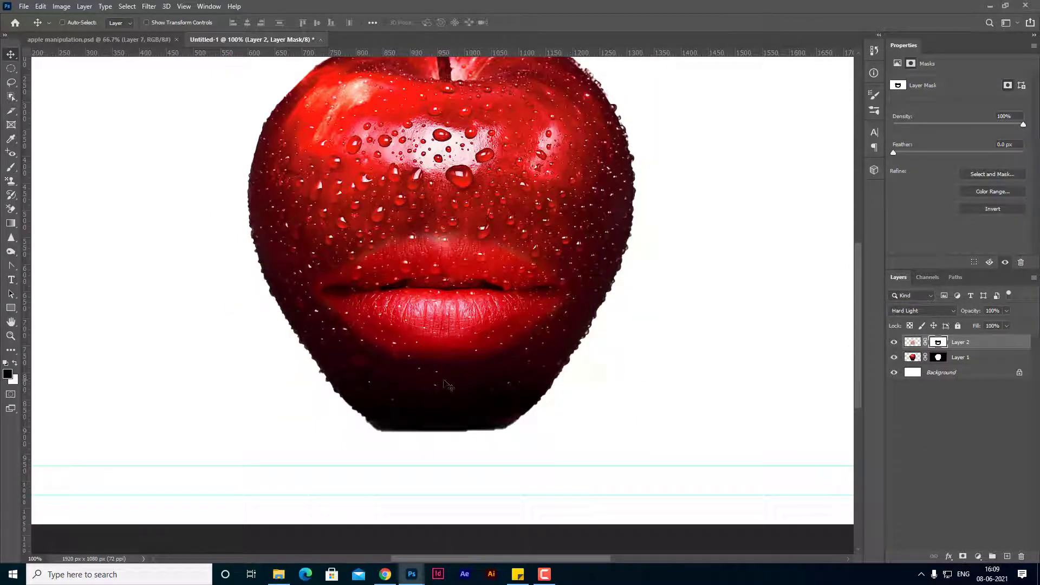
key(b)
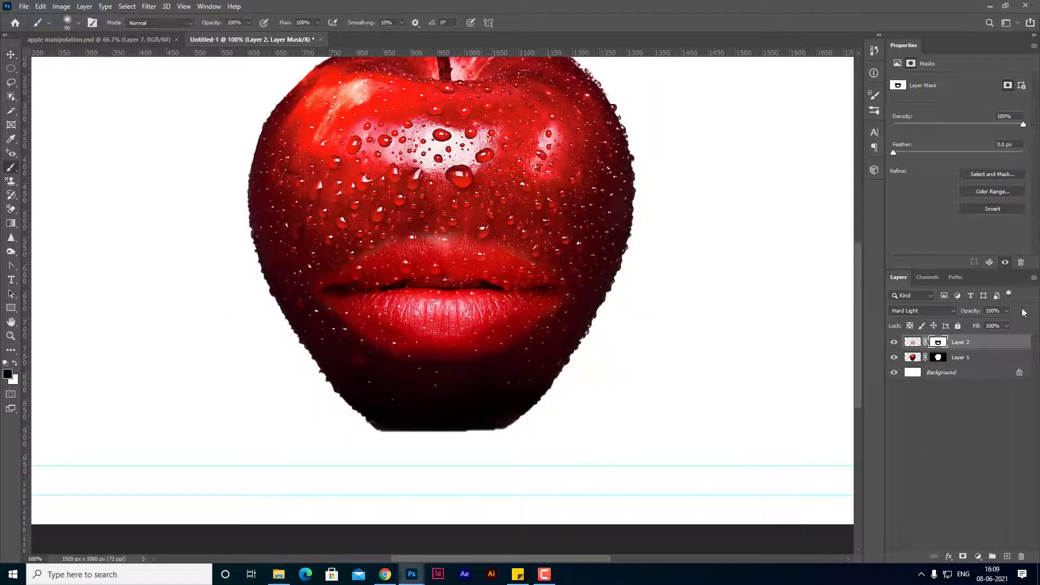
click(948, 312)
click(905, 300)
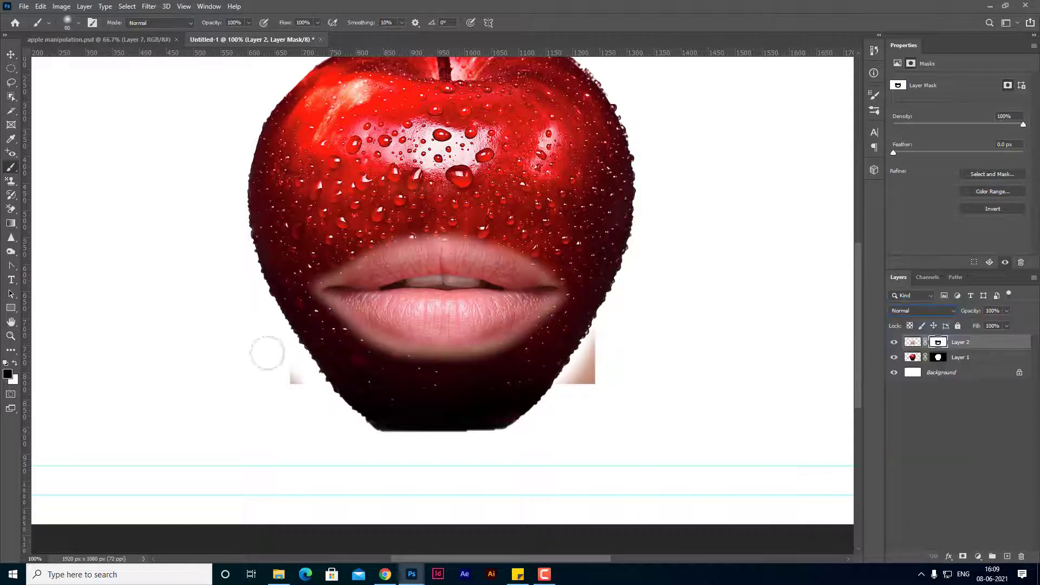
drag(590, 358, 562, 374)
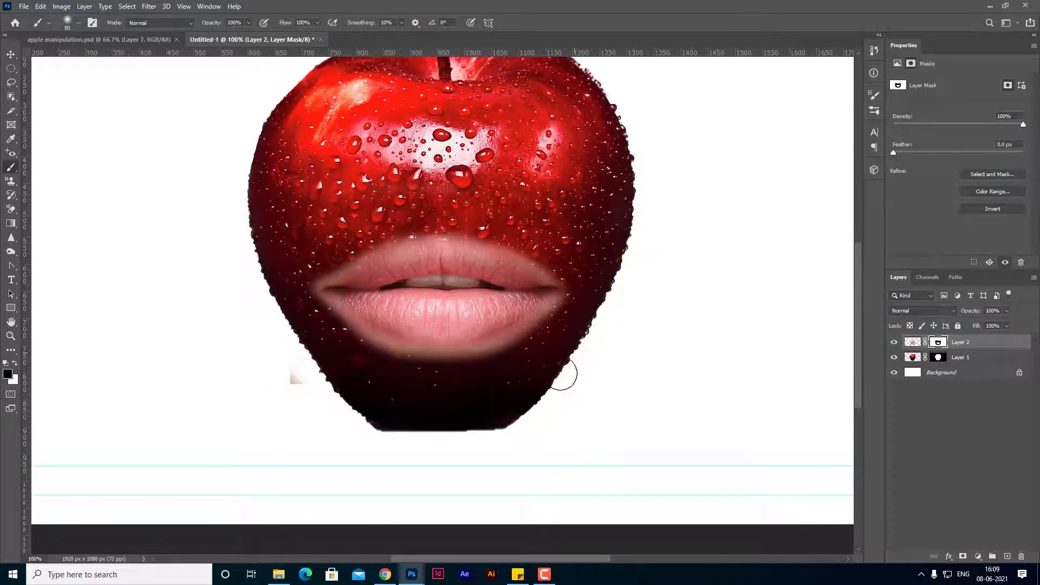
drag(298, 367, 301, 378)
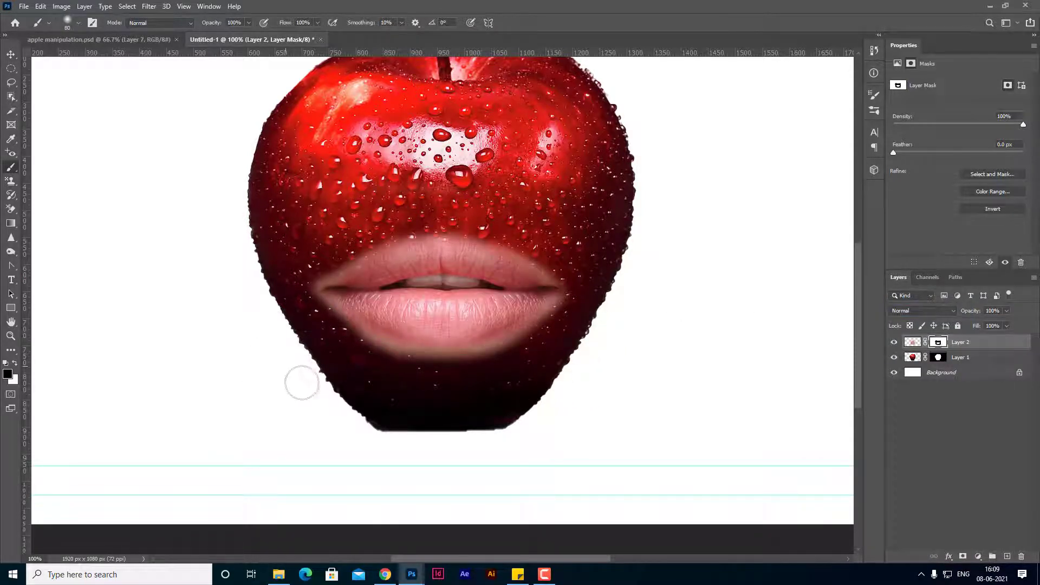
mouse_move(371, 354)
mouse_down()
mouse_move(446, 367)
mouse_move(490, 355)
mouse_move(530, 342)
mouse_move(569, 302)
mouse_move(558, 332)
mouse_up()
mouse_move(462, 366)
mouse_down()
mouse_move(341, 332)
mouse_move(305, 284)
mouse_move(332, 250)
mouse_move(374, 233)
mouse_move(466, 222)
mouse_move(559, 258)
mouse_move(567, 304)
mouse_move(578, 281)
mouse_move(578, 291)
mouse_up()
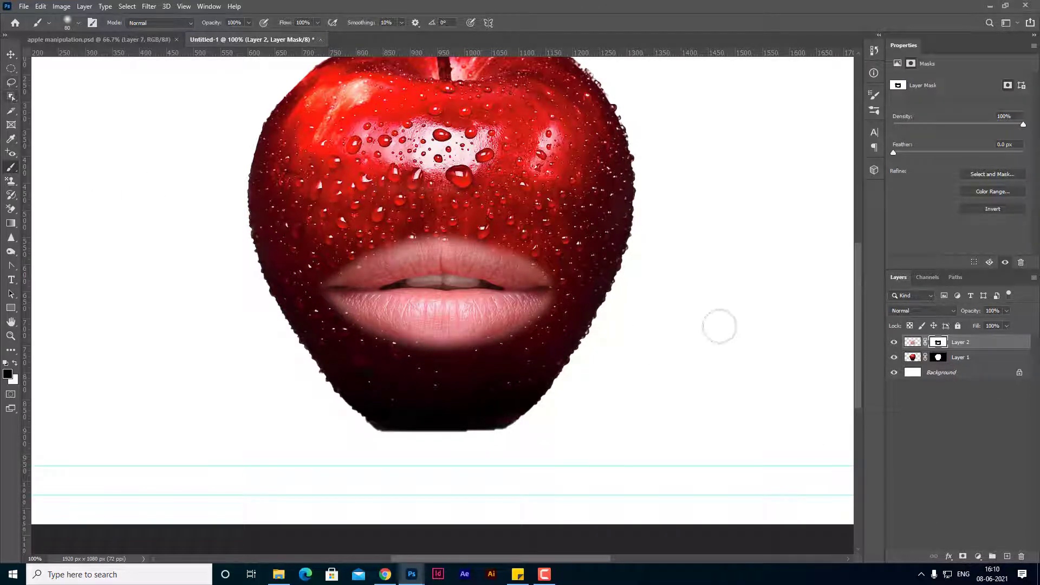
Lasso the mouth opening on Layer 2 and copy it to a new Layer 3.
click(945, 310)
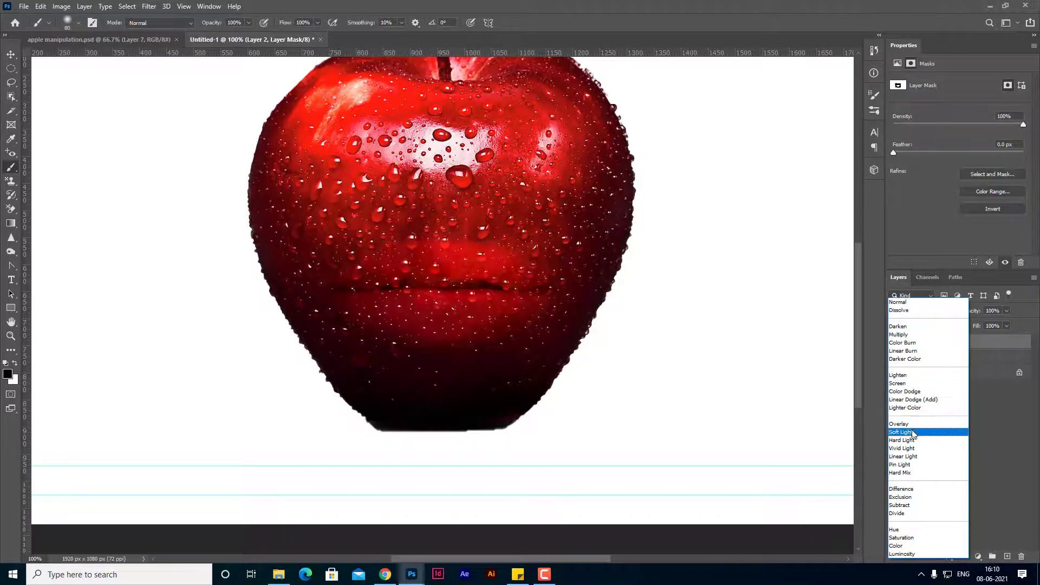
click(899, 301)
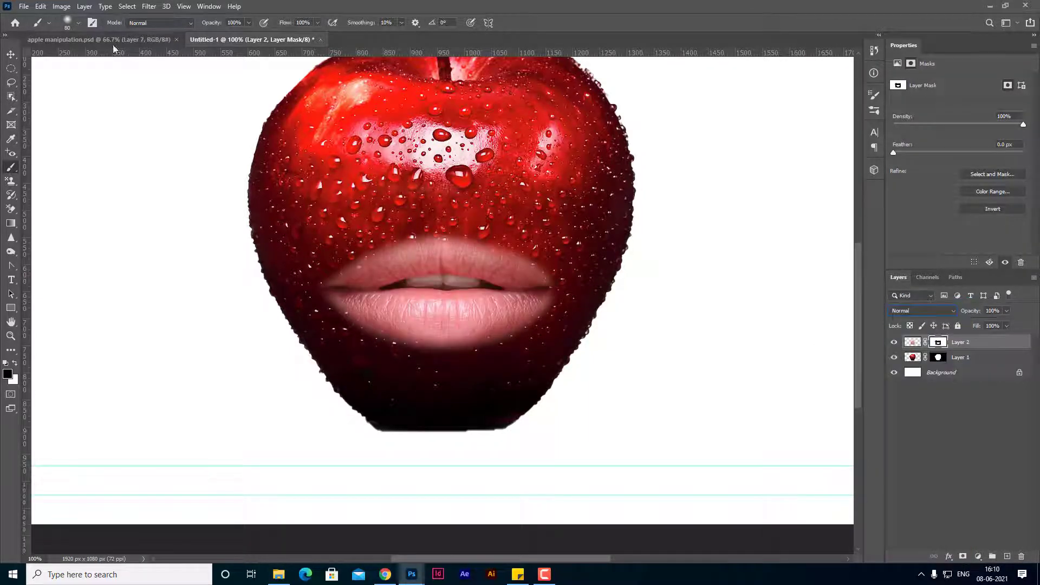
click(13, 86)
click(65, 81)
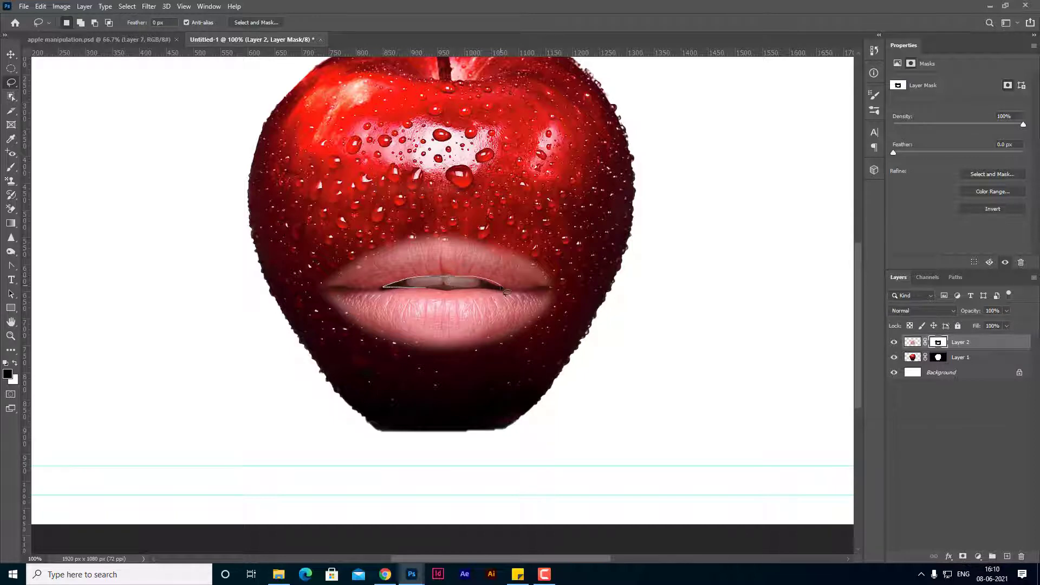
drag(426, 293, 426, 290)
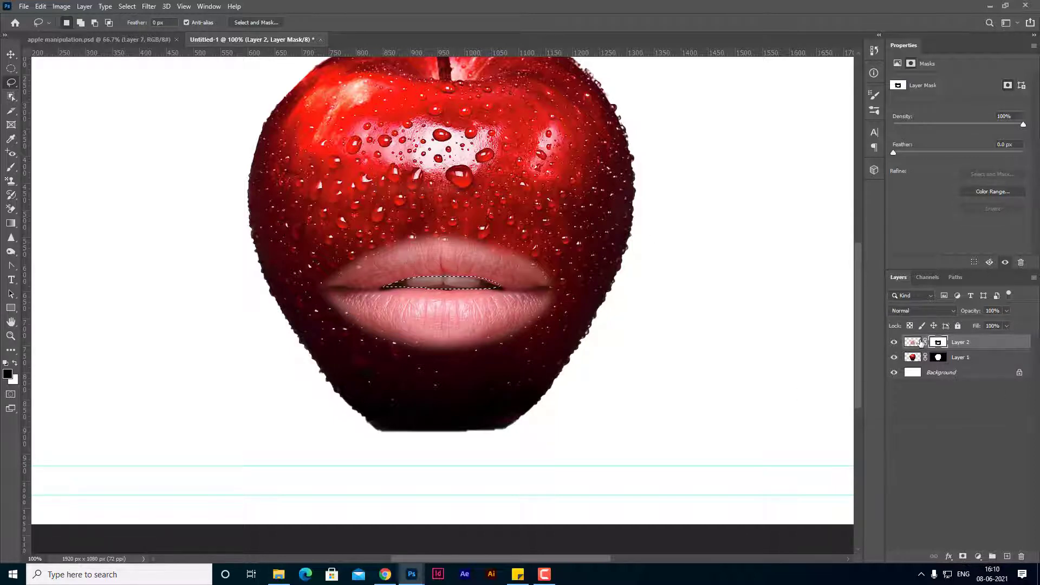
click(915, 343)
key(ctrl+j)
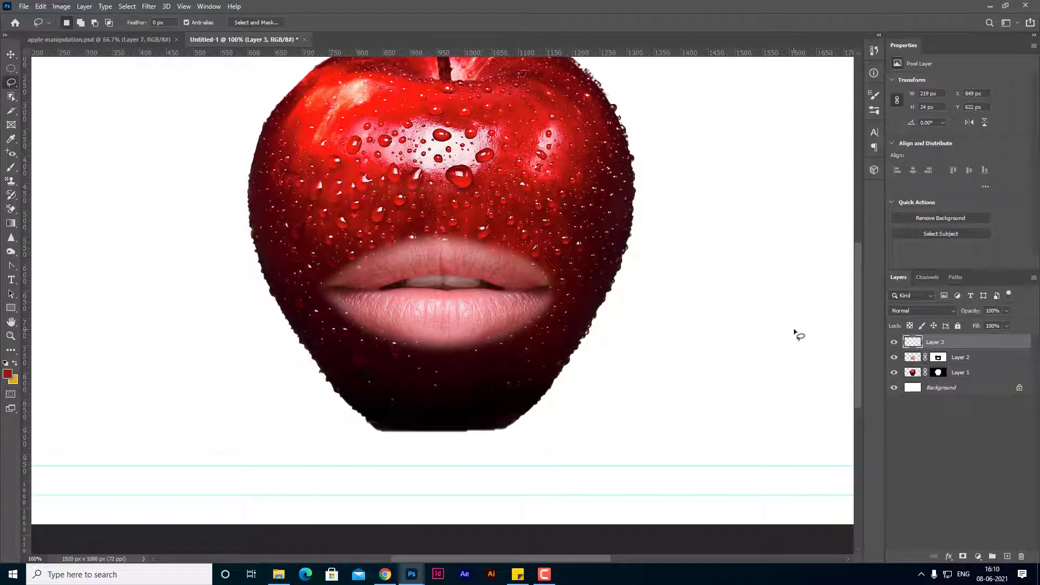
Return Layer 2 to Hard Light so the lips turn deep red.
click(894, 357)
click(894, 357)
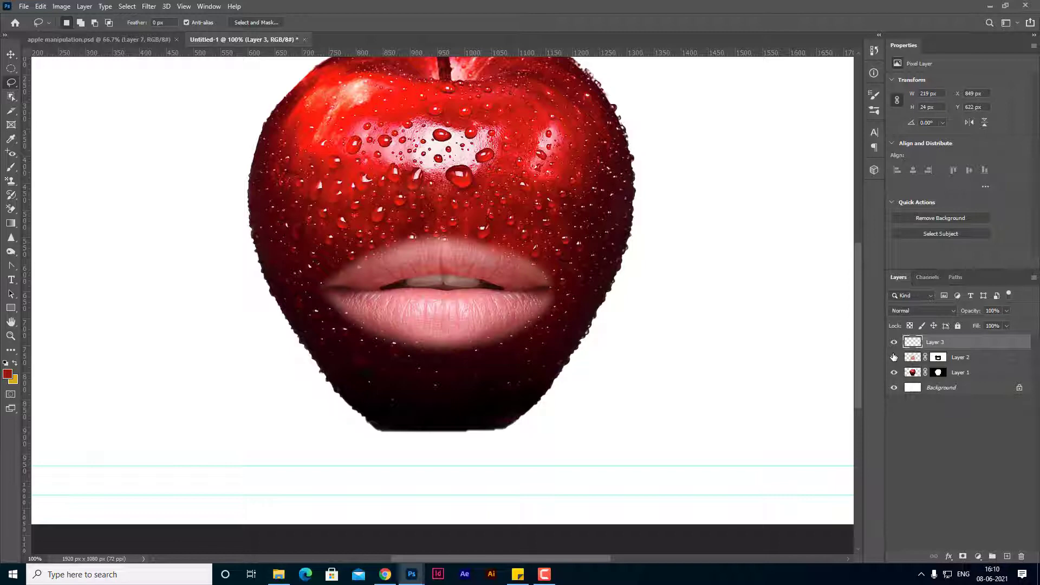
click(959, 360)
click(931, 311)
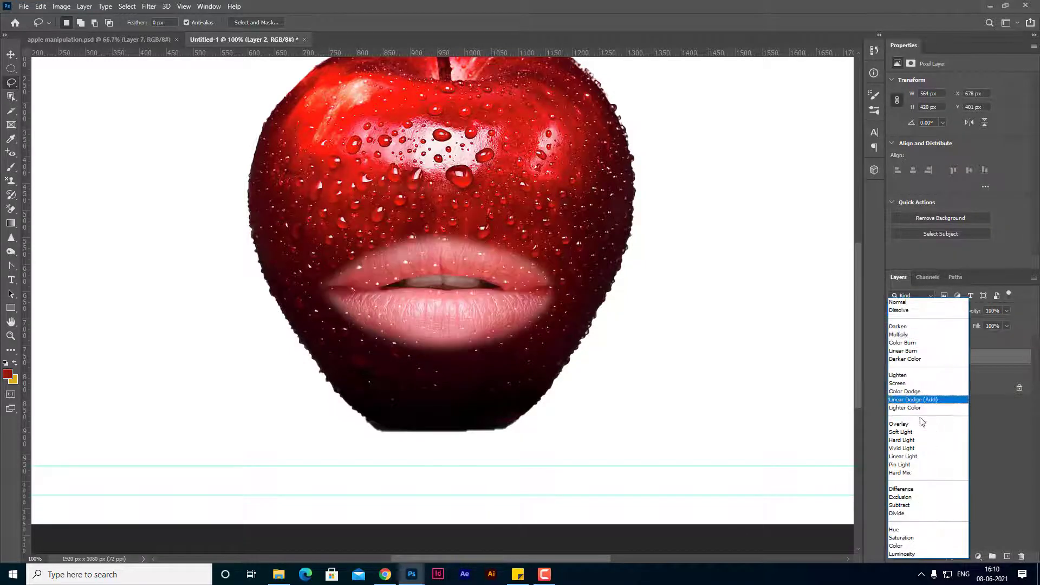
click(915, 441)
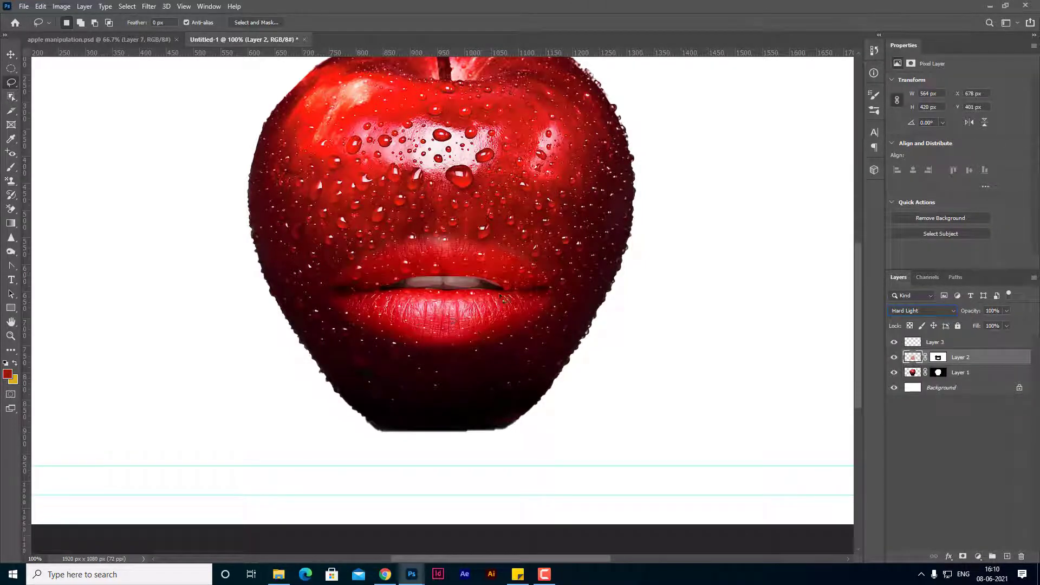
scroll(446, 316, up, 1)
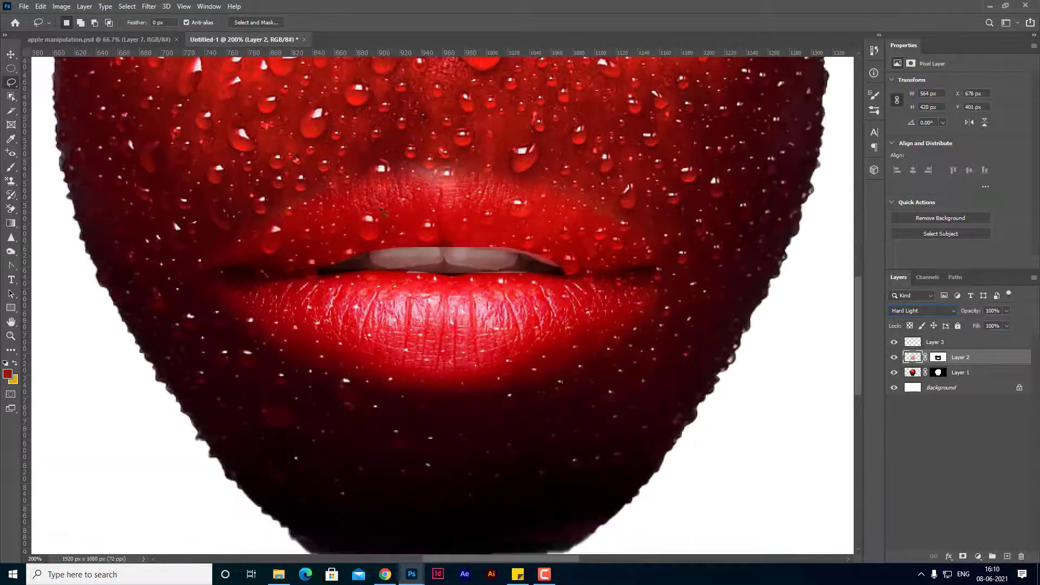
Add a layer mask to Layer 3 and set a 45 px brush.
click(940, 346)
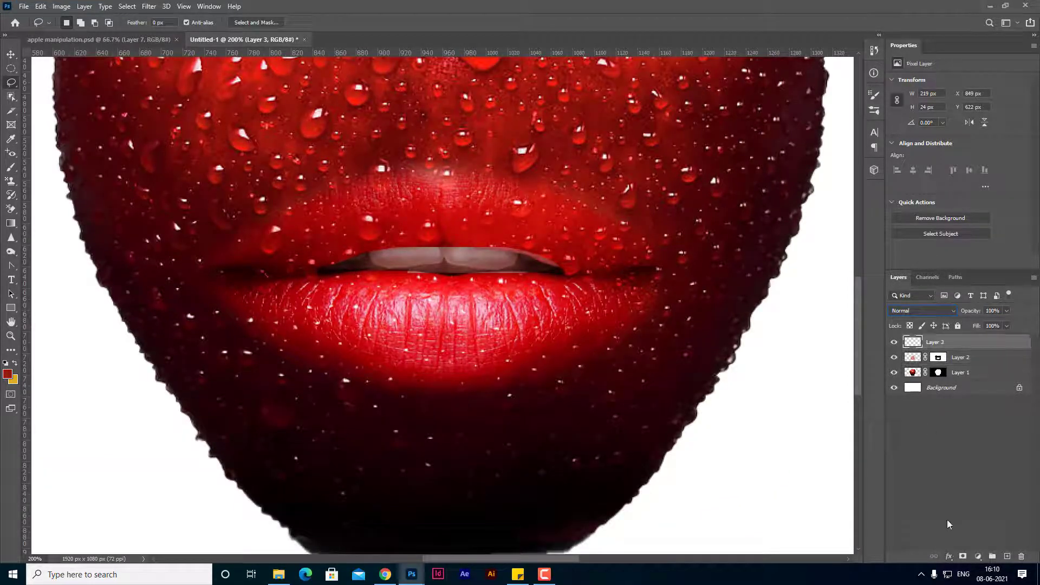
click(964, 557)
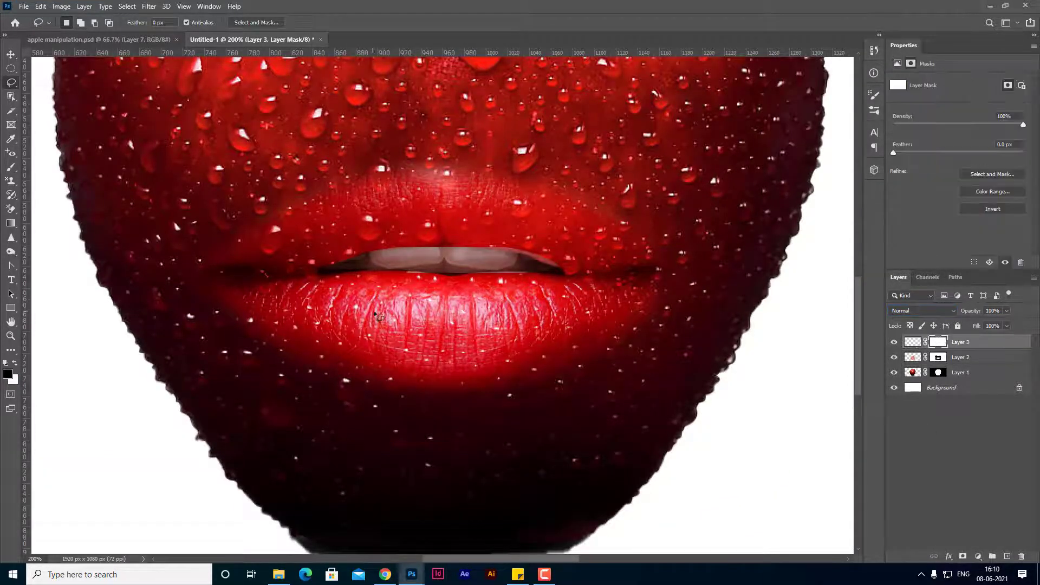
key(b)
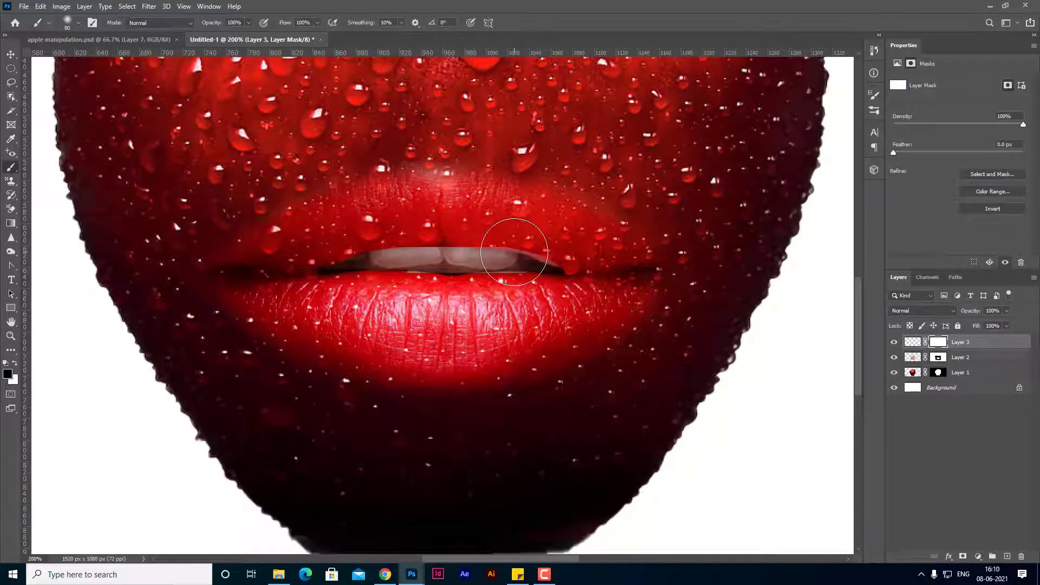
key(bracketleft)
key(bracketleft)
key(bracketleft)
key(bracketleft)
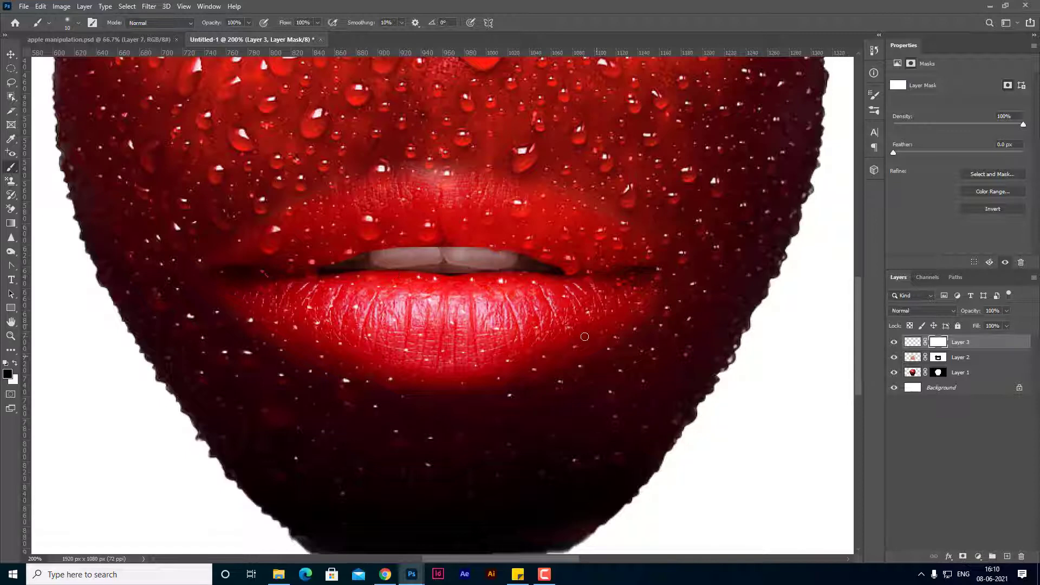
Delete the stray empty Layer 4.
click(1007, 556)
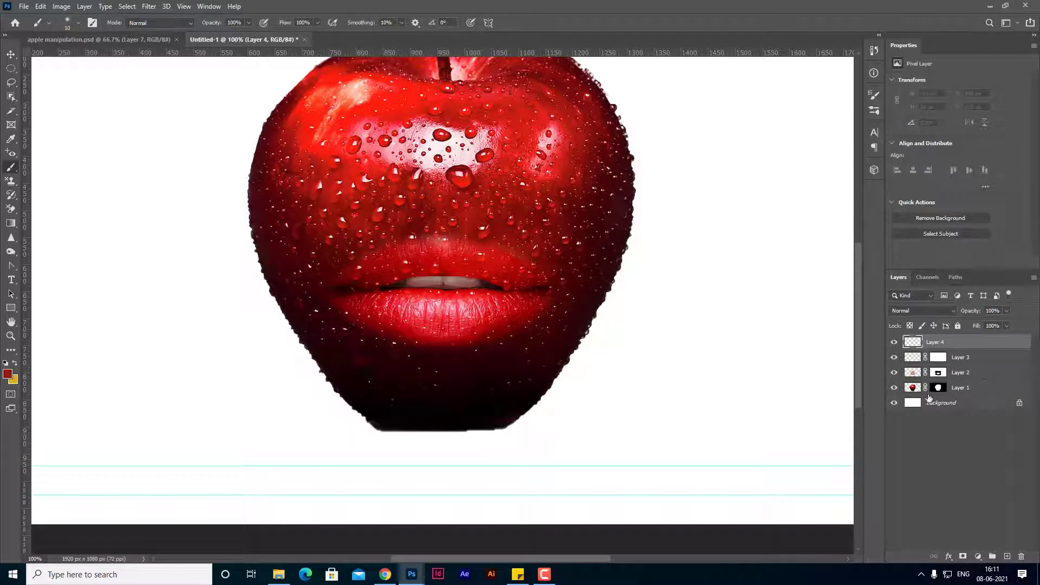
key(Delete)
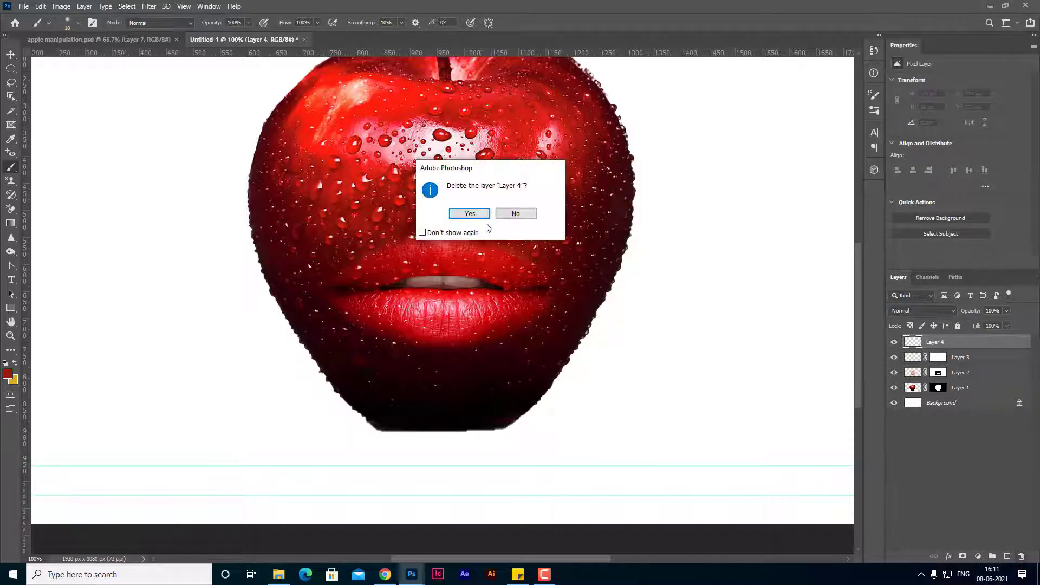
click(466, 212)
Add a Hue/Saturation adjustment layer, first clipped to Layer 3, and undo a hue shift.
click(979, 557)
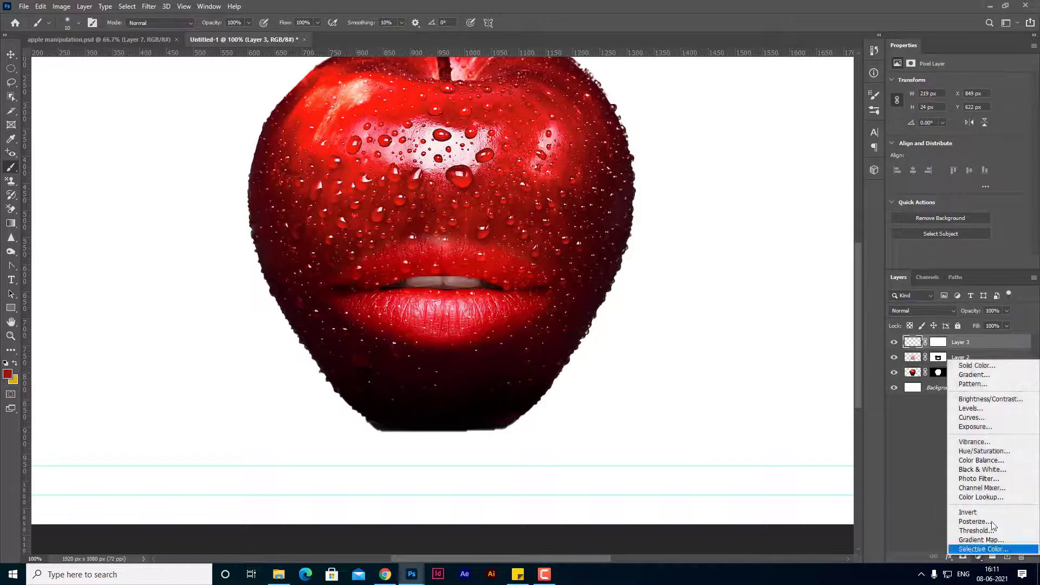
click(984, 451)
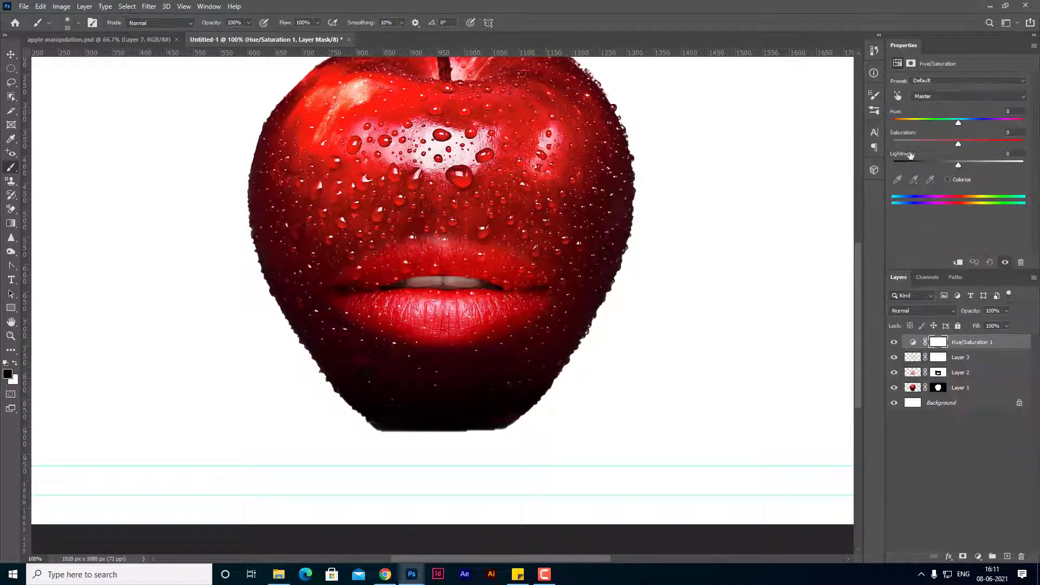
right_click(1007, 342)
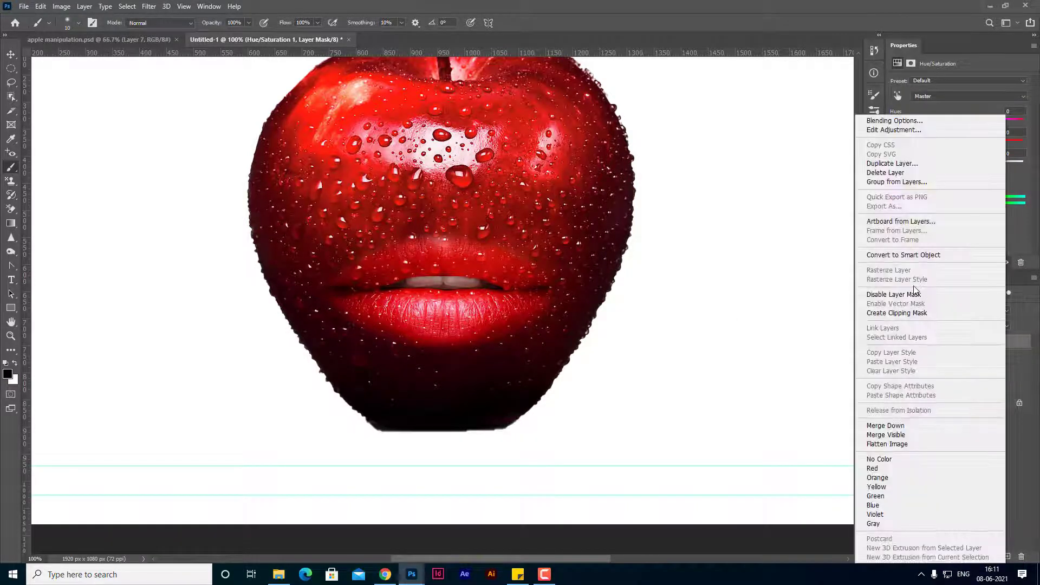
click(896, 314)
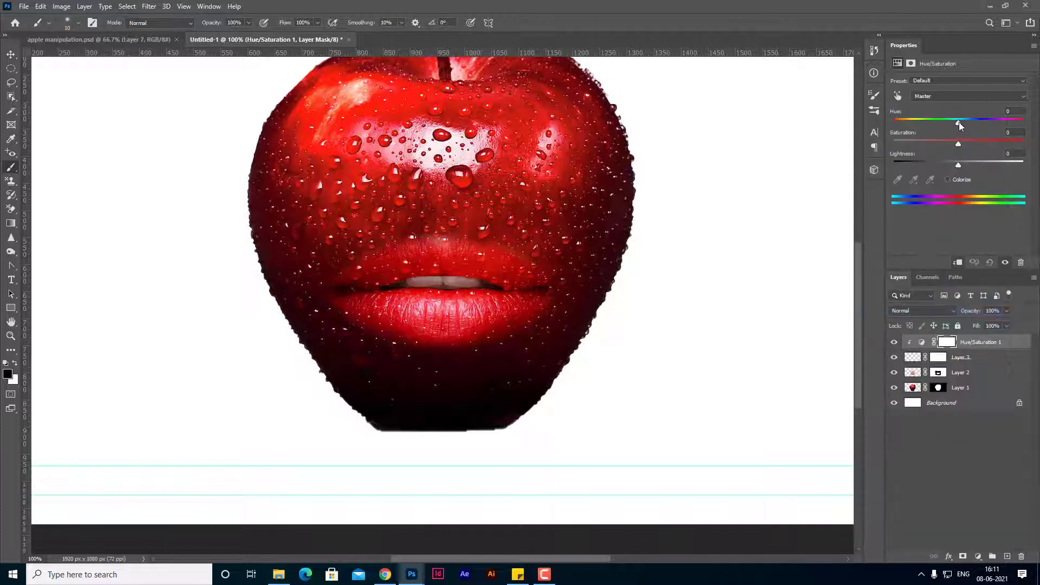
drag(959, 122, 973, 122)
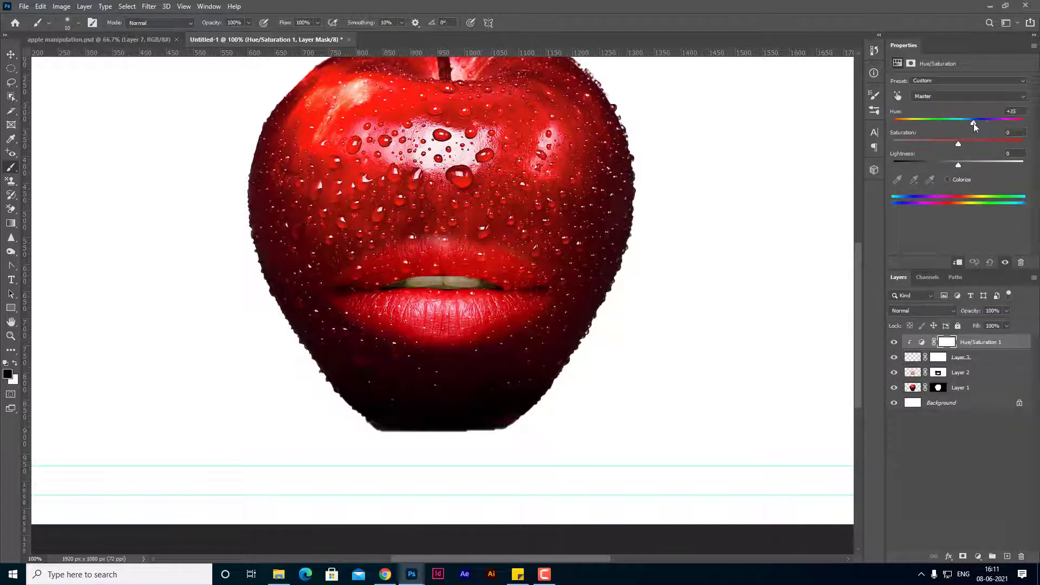
key(ctrl+z)
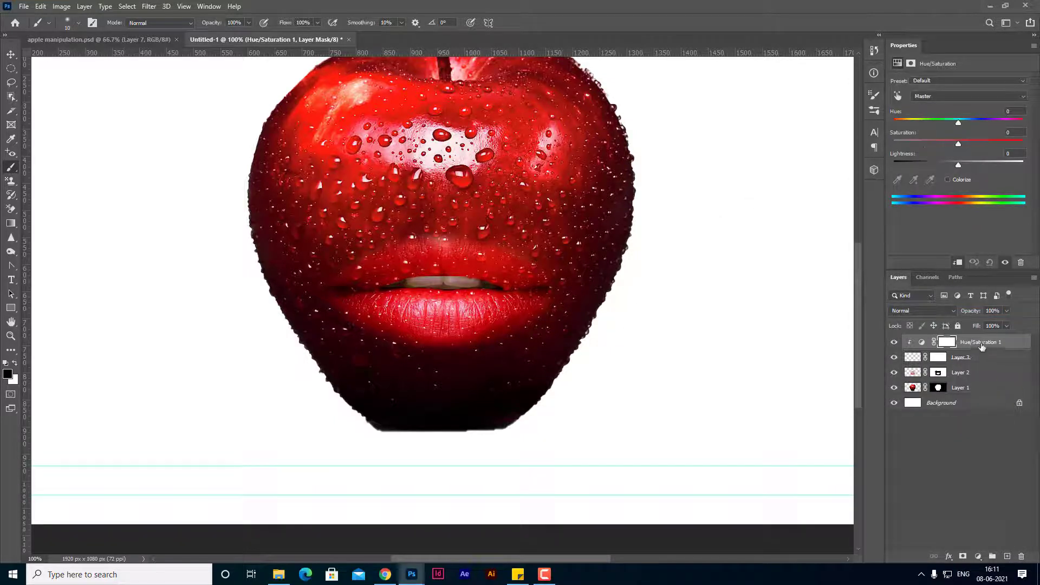
Clip Hue/Saturation 1 to Layer 2 with Hue +1 and Saturation +25.
drag(982, 346, 991, 364)
right_click(1015, 365)
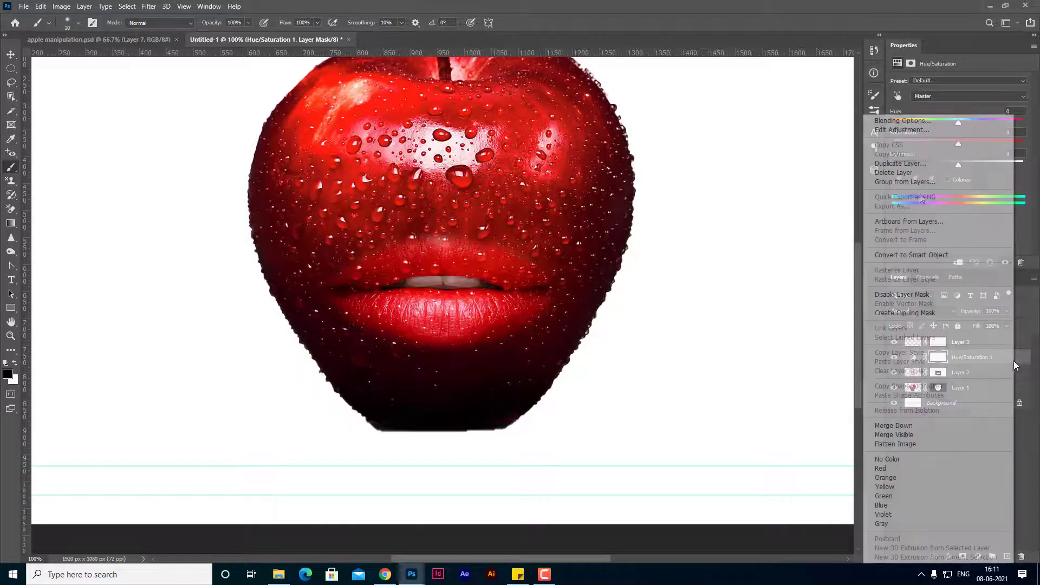
click(904, 312)
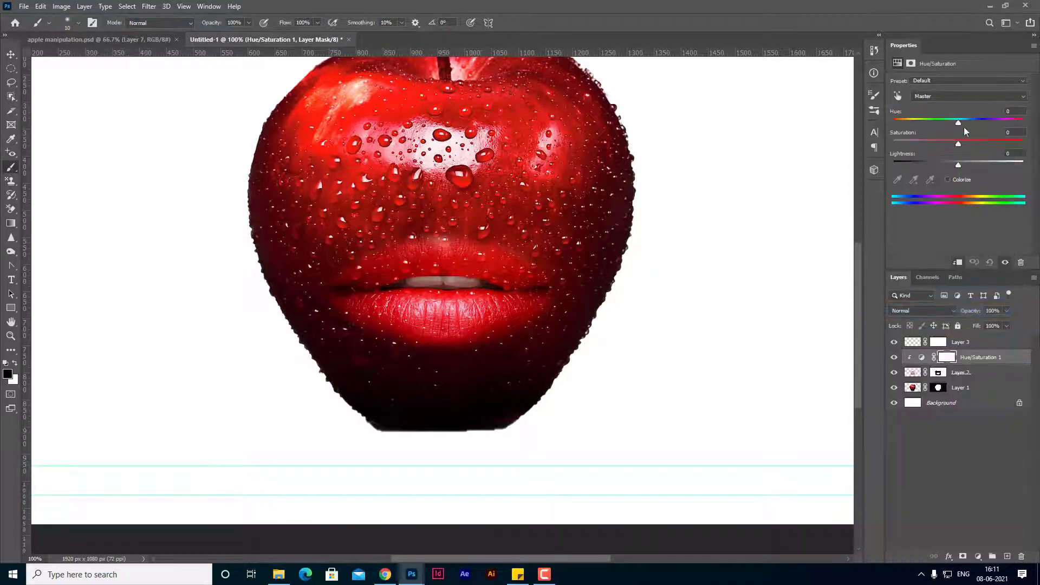
drag(959, 121, 958, 122)
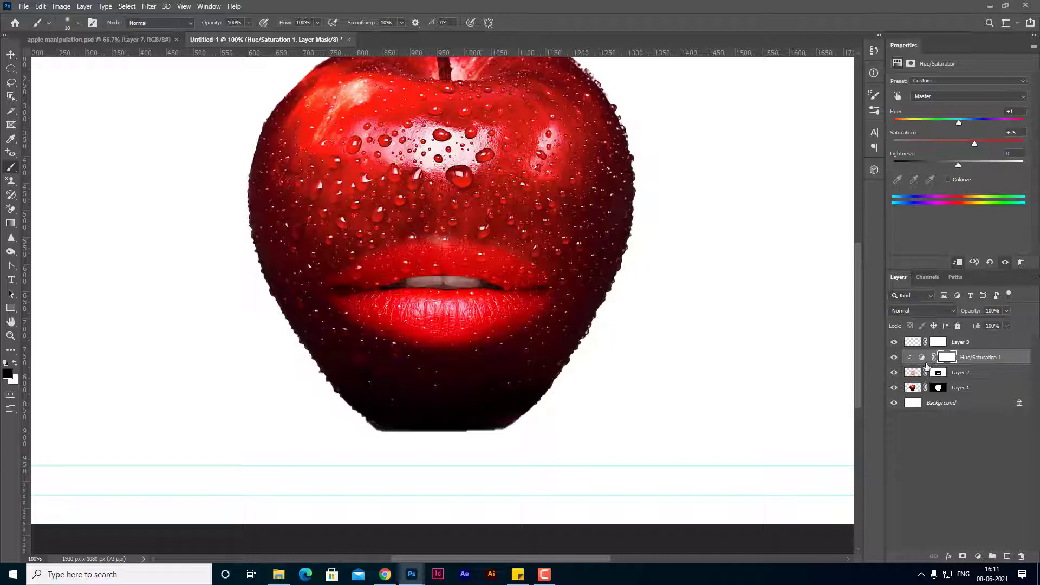
click(10, 54)
Open the eyes photo how-the-eye-works-desktop.jpg.
scroll(48, 76, up, 3)
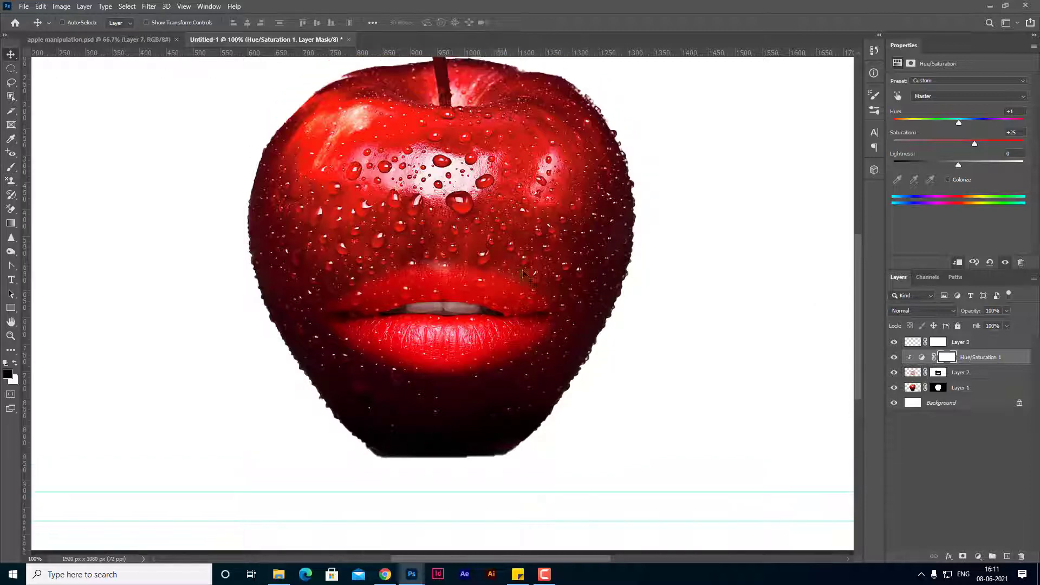
click(24, 6)
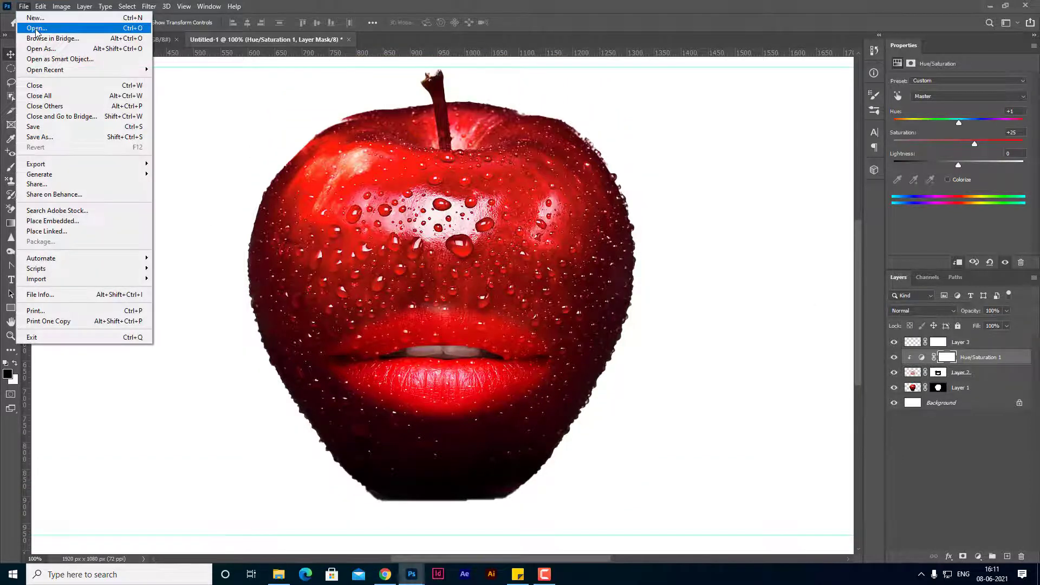
click(36, 29)
scroll(488, 104, down, 5)
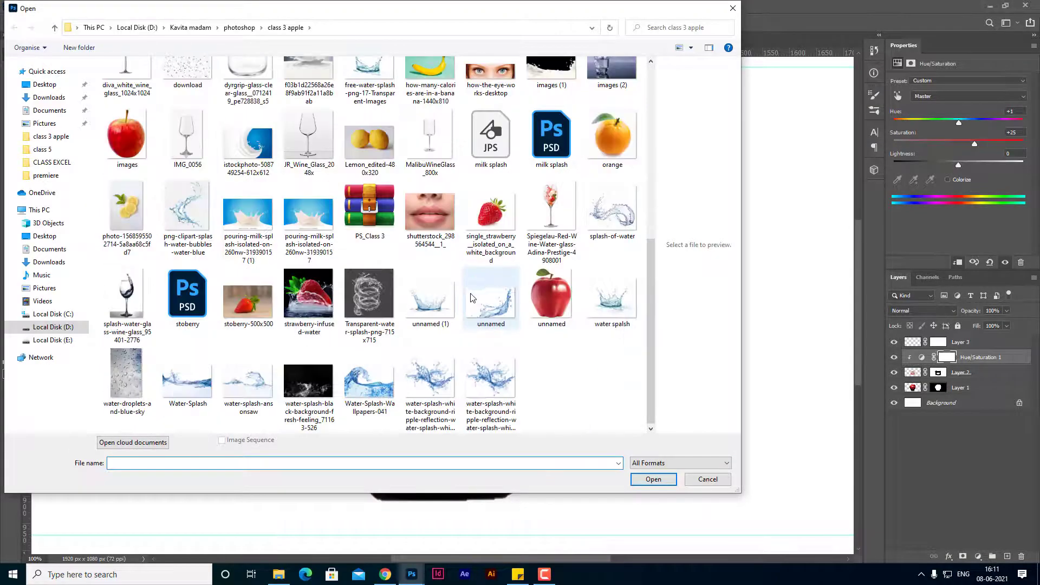
double_click(488, 104)
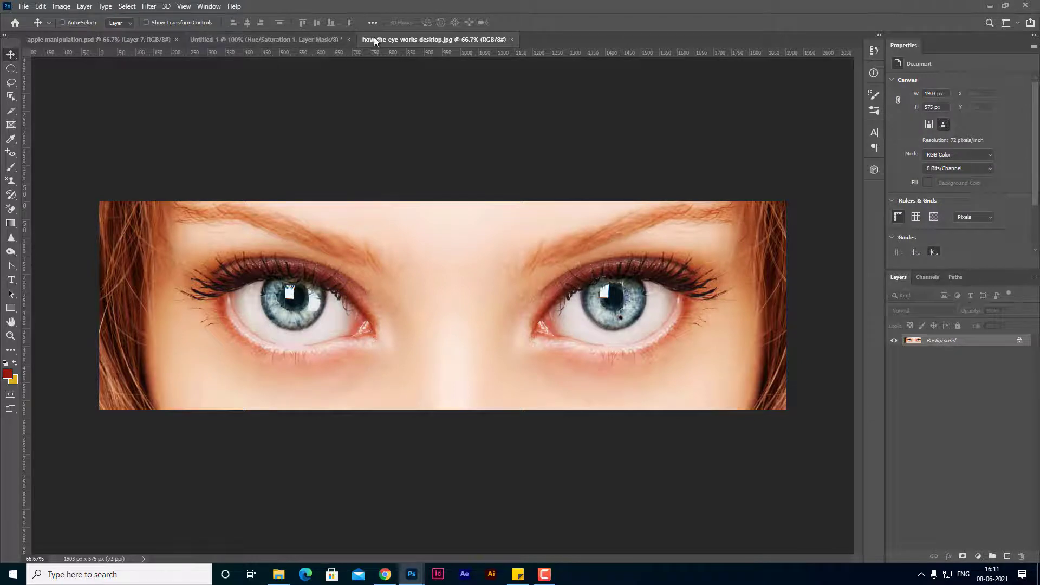
Copy the eyes photo into Untitled-1 as Layer 4 and start a free transform.
drag(433, 40, 542, 83)
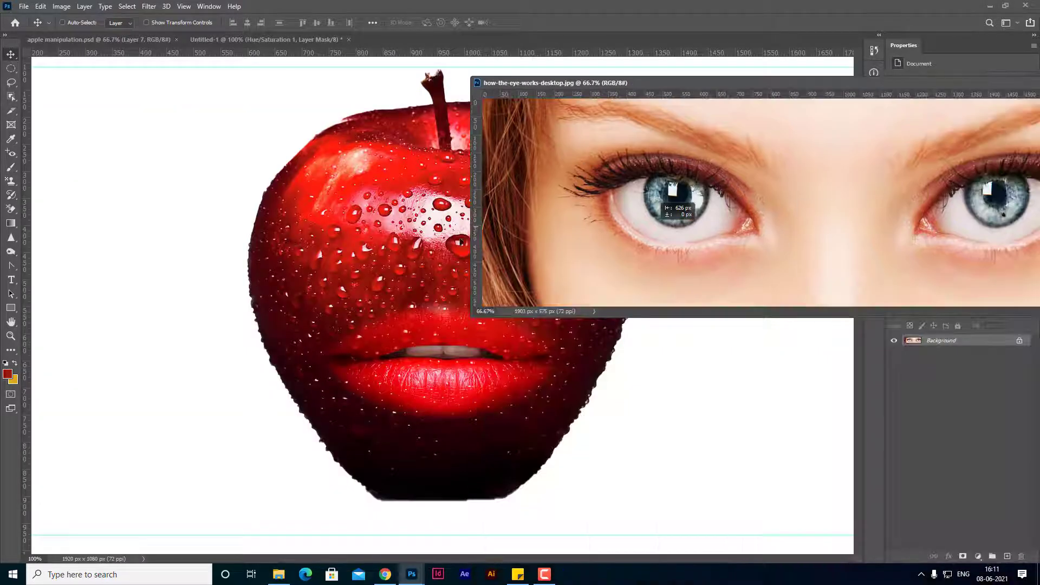
drag(869, 231, 383, 249)
drag(955, 83, 567, 136)
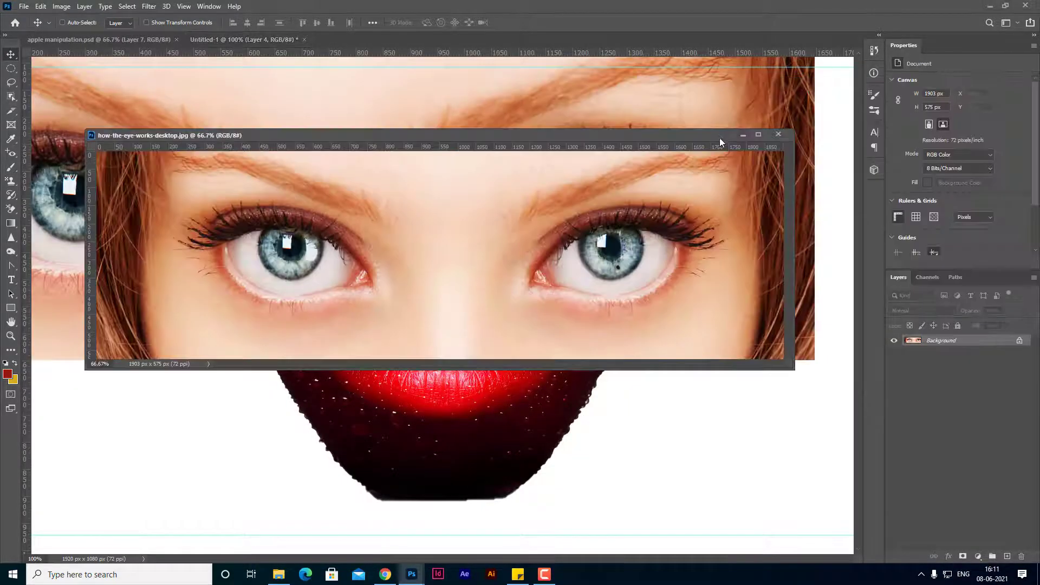
click(743, 135)
key(ctrl+t)
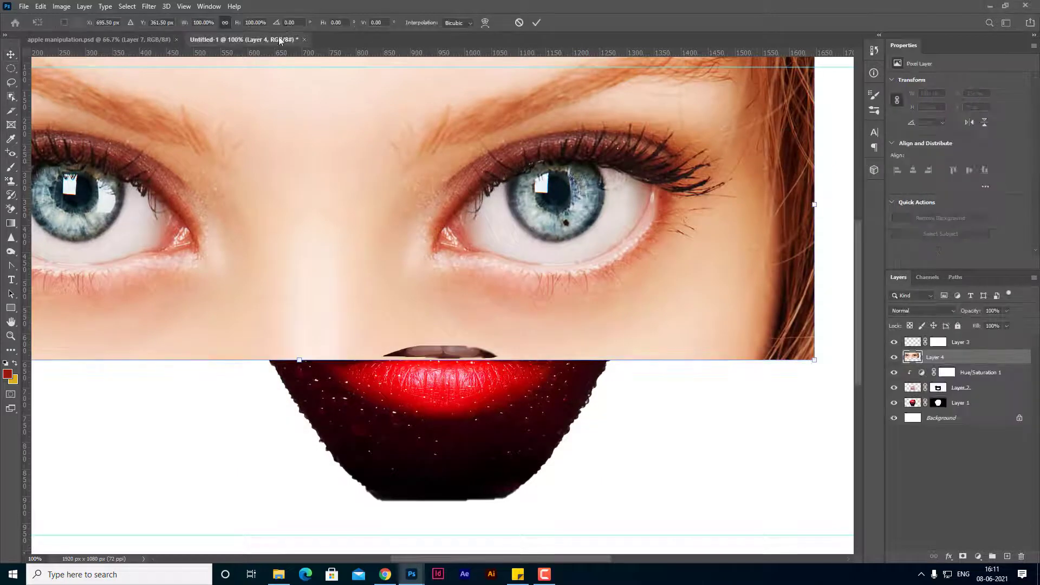
Scale the eyes strip to 35% and place it across the apple's upper middle, above the lips.
drag(235, 29, 199, 18)
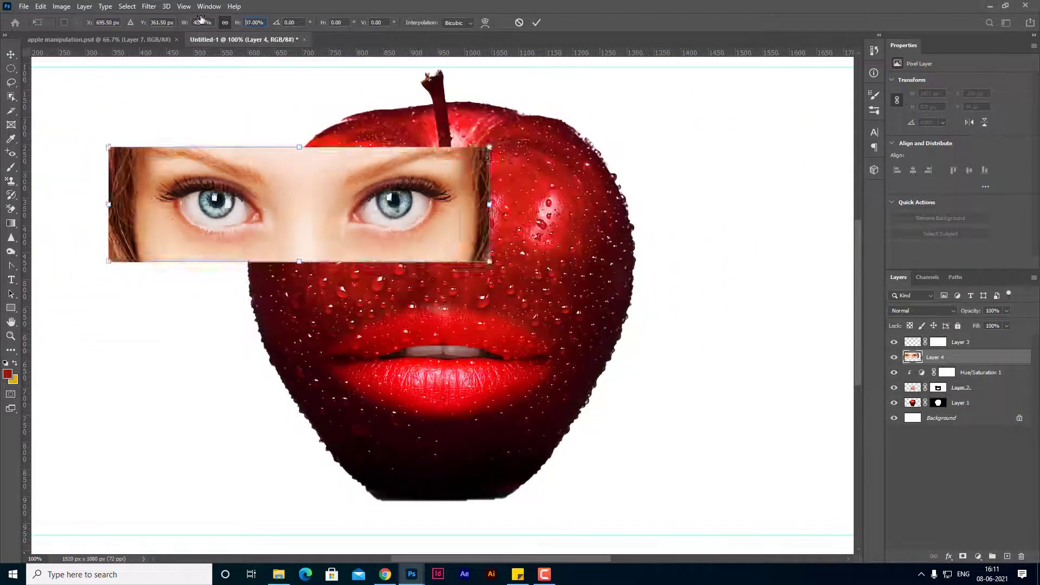
drag(313, 229, 448, 257)
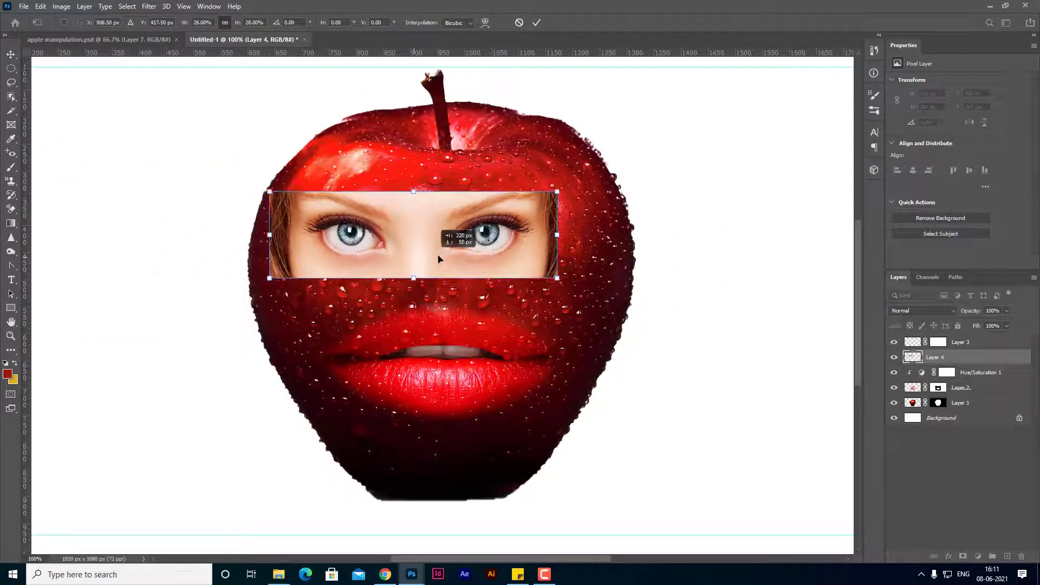
drag(239, 27, 242, 28)
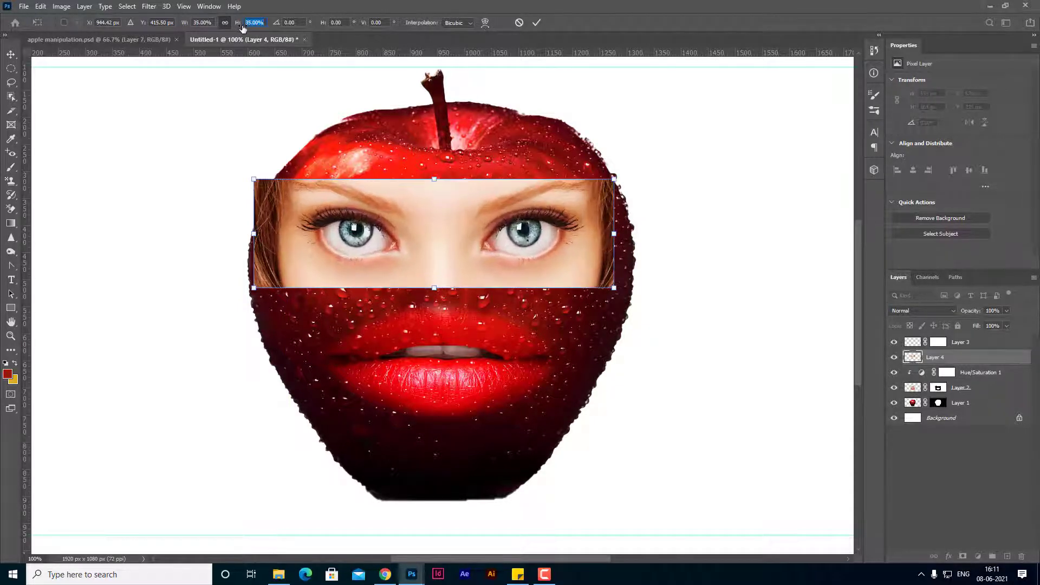
key(Return)
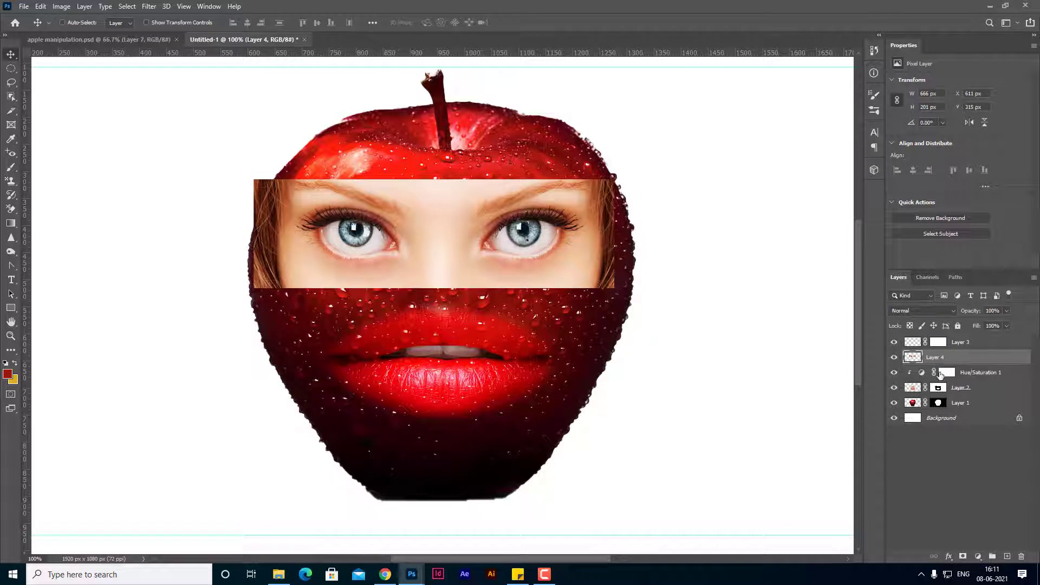
Move the eyes layer to the top and group Layer 1 through Layer 3.
drag(966, 351, 966, 337)
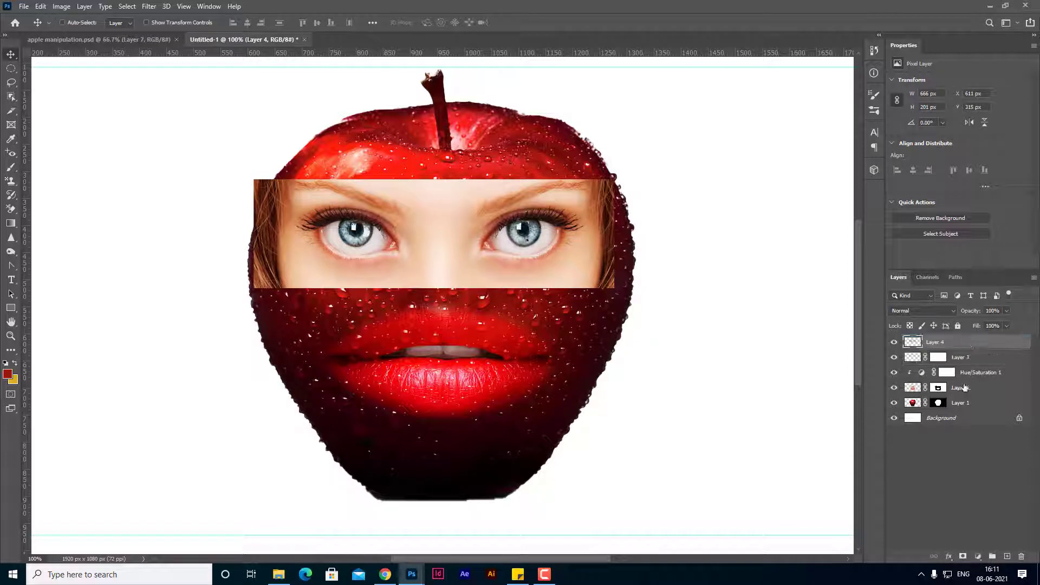
click(966, 399)
shift+click(968, 362)
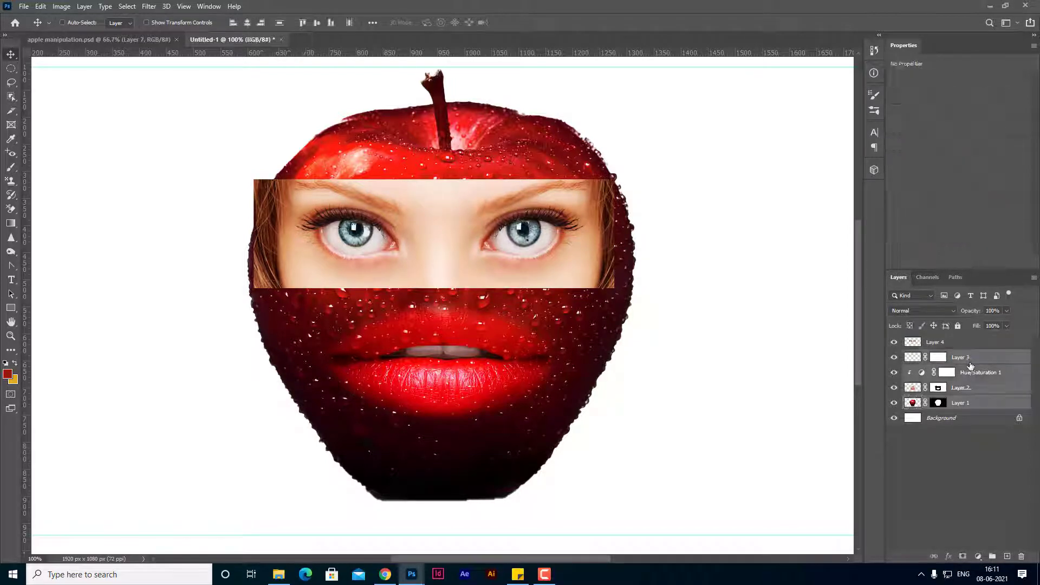
key(ctrl+g)
Add a mask to Layer 4 and, with an enlarged brush, hide the brow skin and hair strip.
click(946, 344)
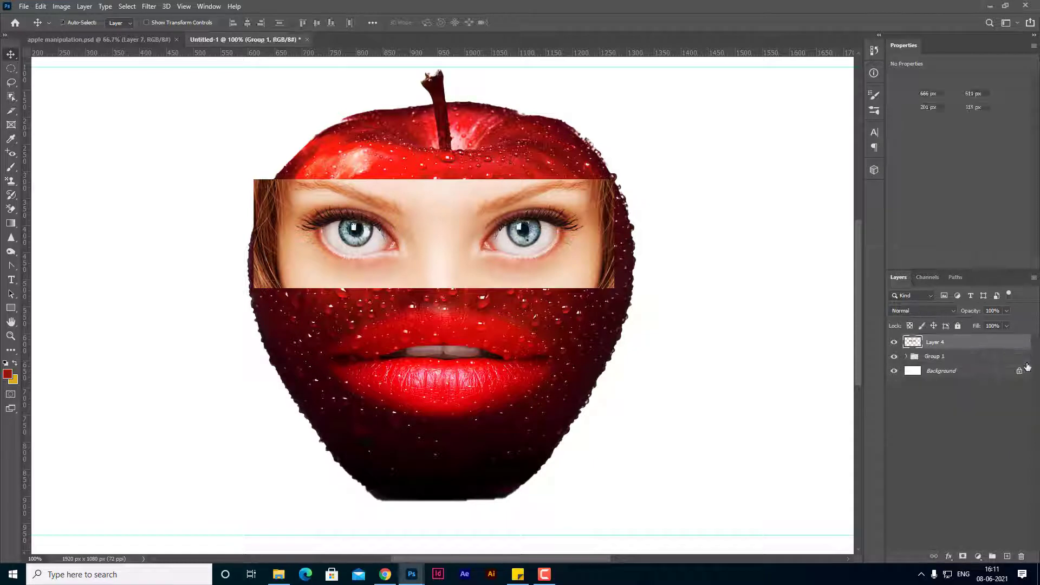
click(963, 556)
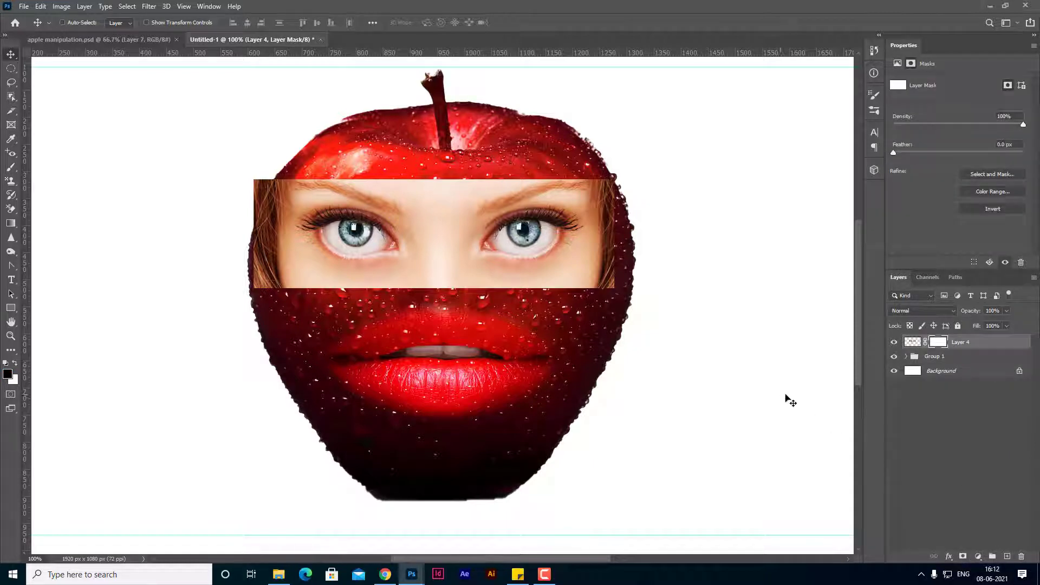
key(b)
key(bracketright)
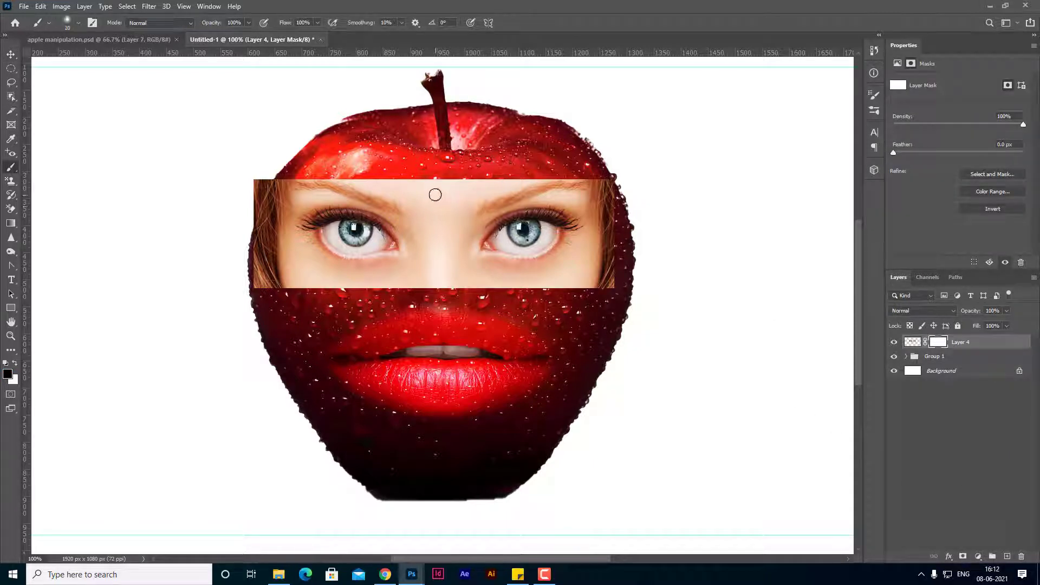
key(bracketright)
key(bracketright)
key(bracketright)
key(bracketright)
key(bracketright)
key(bracketright)
click(418, 193)
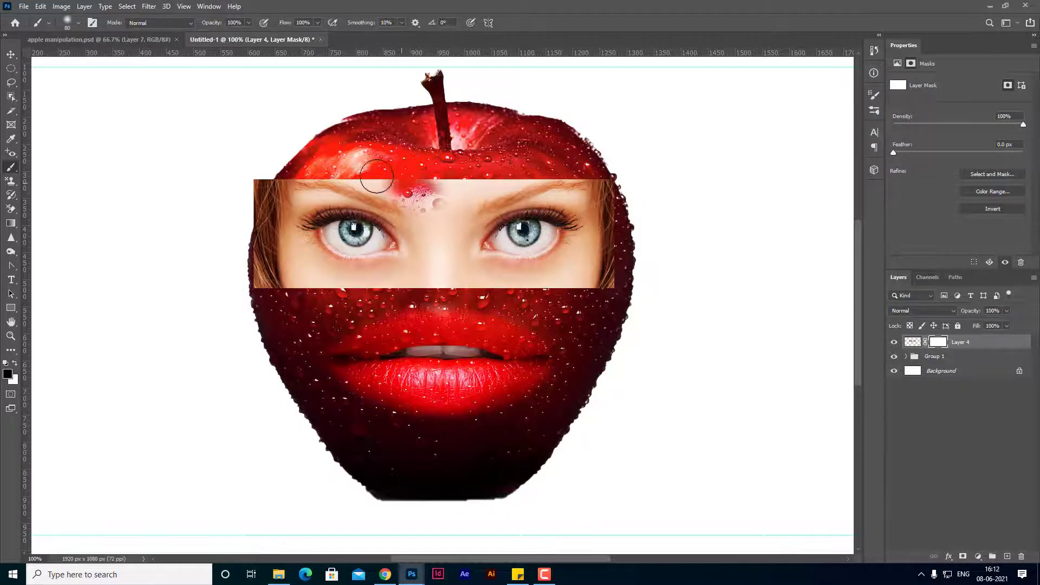
mouse_move(376, 176)
mouse_down()
mouse_move(267, 167)
mouse_move(269, 287)
mouse_up()
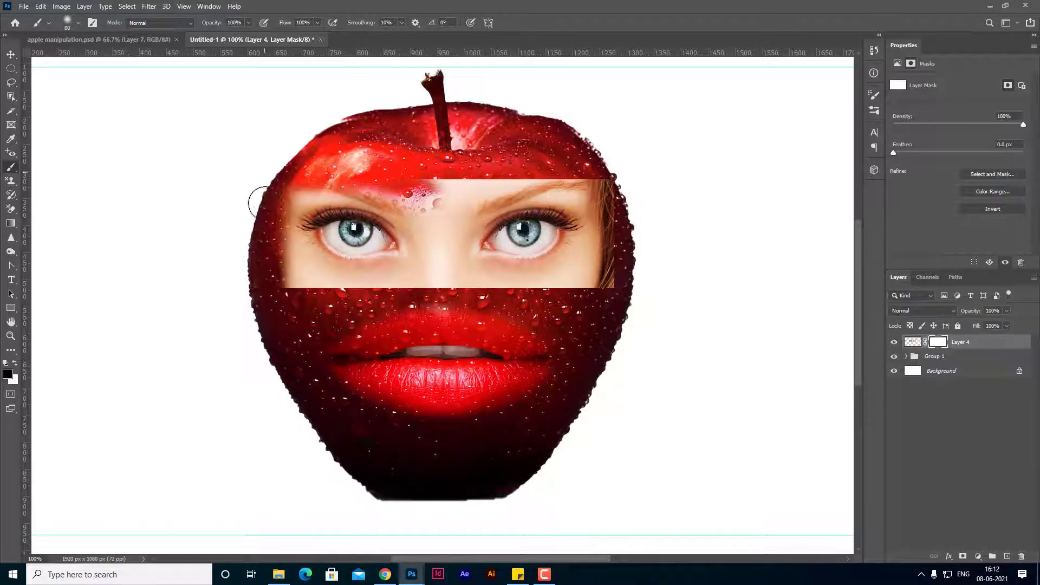
Mask the eye band's edges, nose bridge and left cheek so apple skin shows through.
mouse_move(261, 202)
mouse_down()
mouse_move(332, 291)
mouse_move(410, 274)
mouse_move(437, 201)
mouse_move(444, 274)
mouse_move(575, 278)
mouse_move(606, 252)
mouse_move(593, 185)
mouse_move(607, 174)
mouse_move(610, 281)
mouse_move(579, 184)
mouse_move(499, 179)
mouse_move(433, 198)
mouse_move(504, 184)
mouse_move(574, 193)
mouse_up()
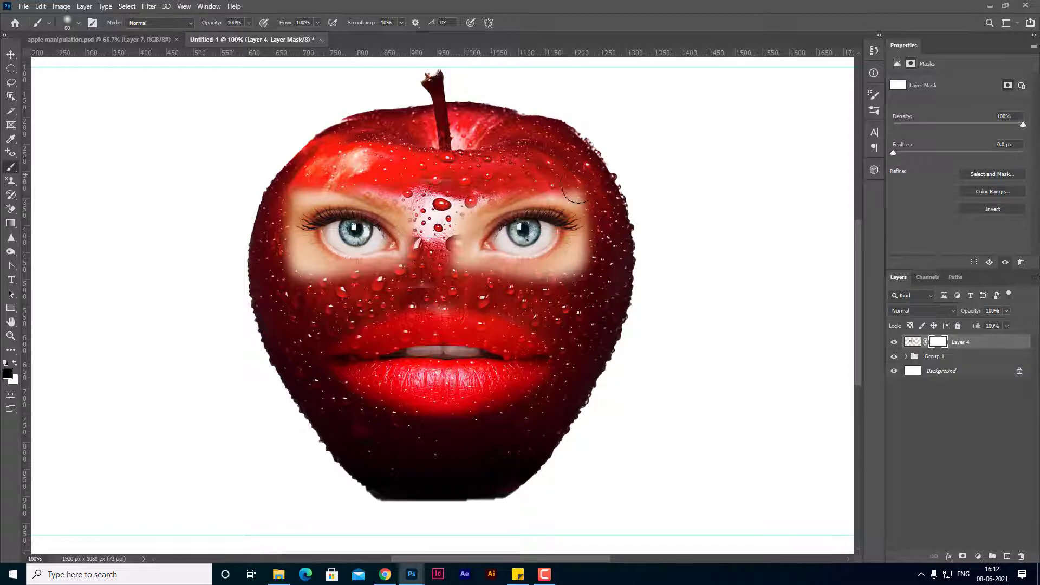
mouse_move(461, 227)
mouse_down()
mouse_move(450, 255)
mouse_move(467, 264)
mouse_move(559, 272)
mouse_move(589, 248)
mouse_move(580, 216)
mouse_move(547, 195)
mouse_move(498, 192)
mouse_move(460, 223)
mouse_move(460, 259)
mouse_move(541, 269)
mouse_move(571, 252)
mouse_up()
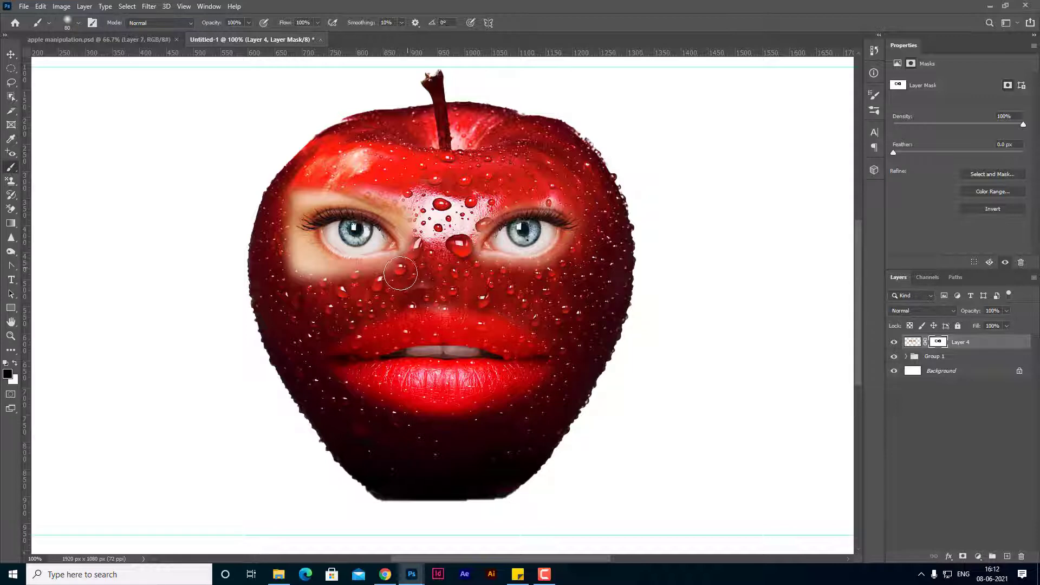
mouse_move(400, 274)
mouse_down()
mouse_move(303, 271)
mouse_move(287, 246)
mouse_move(324, 278)
mouse_move(293, 238)
mouse_move(282, 200)
mouse_move(394, 199)
mouse_move(422, 244)
mouse_move(392, 201)
mouse_up()
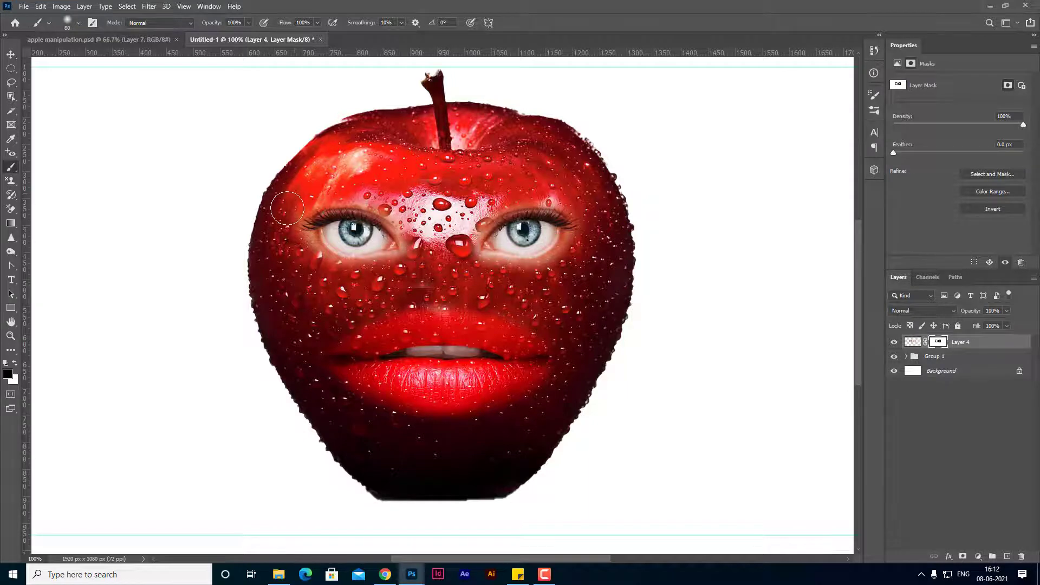
mouse_move(287, 209)
mouse_down()
mouse_move(311, 259)
mouse_move(394, 279)
mouse_move(419, 271)
mouse_up()
click(924, 310)
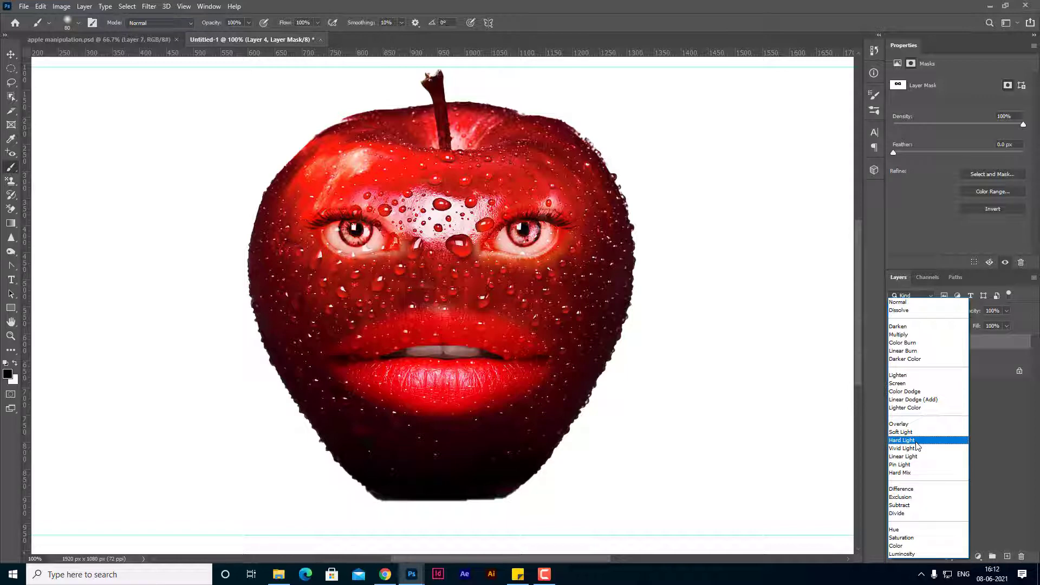
click(899, 302)
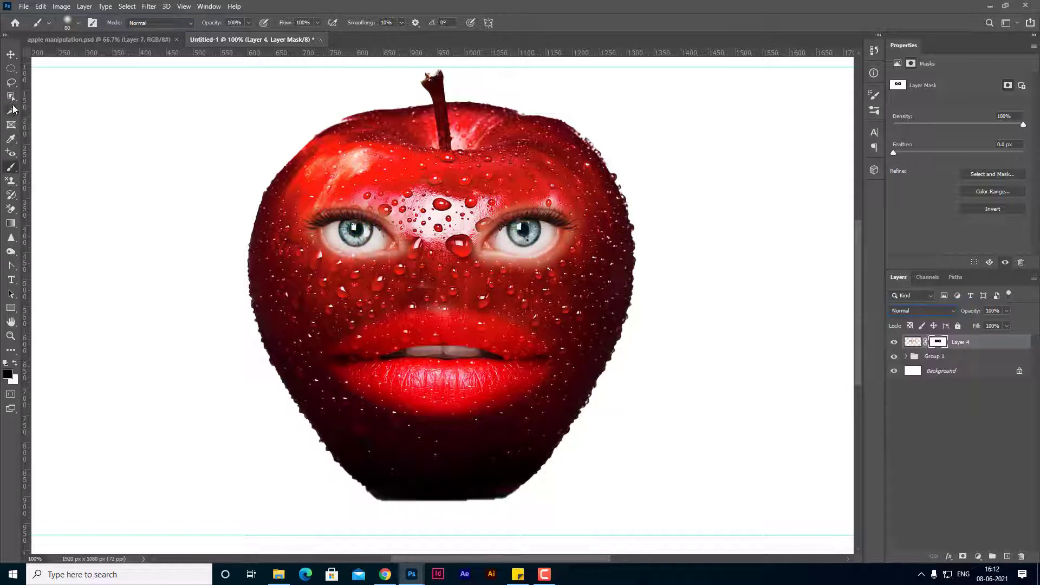
click(11, 82)
Lasso the right eye from Layer 4 and copy it onto its own new layer.
click(55, 79)
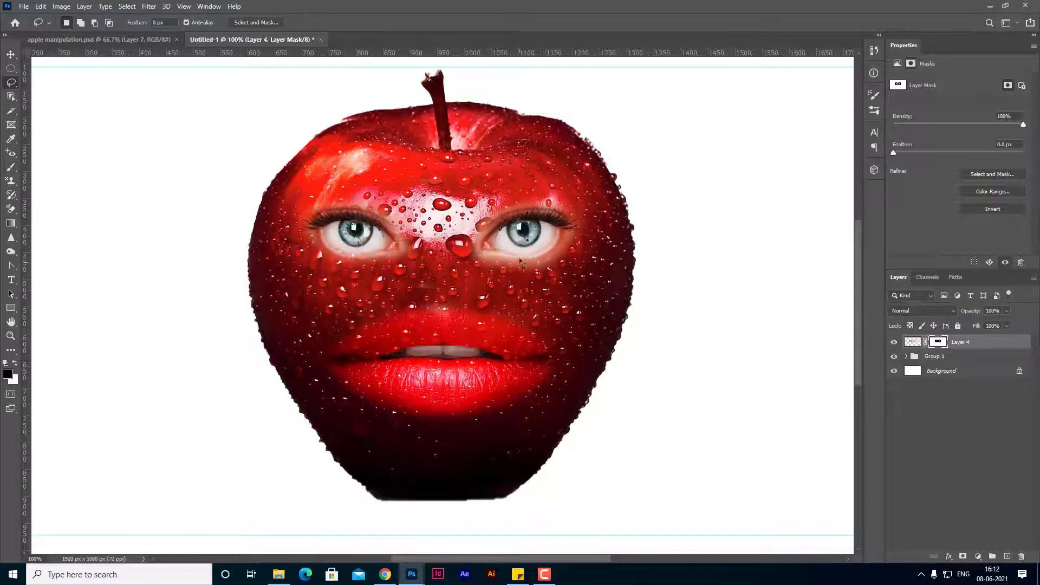
mouse_move(534, 256)
mouse_down()
mouse_move(510, 232)
mouse_move(552, 225)
mouse_move(534, 256)
mouse_up()
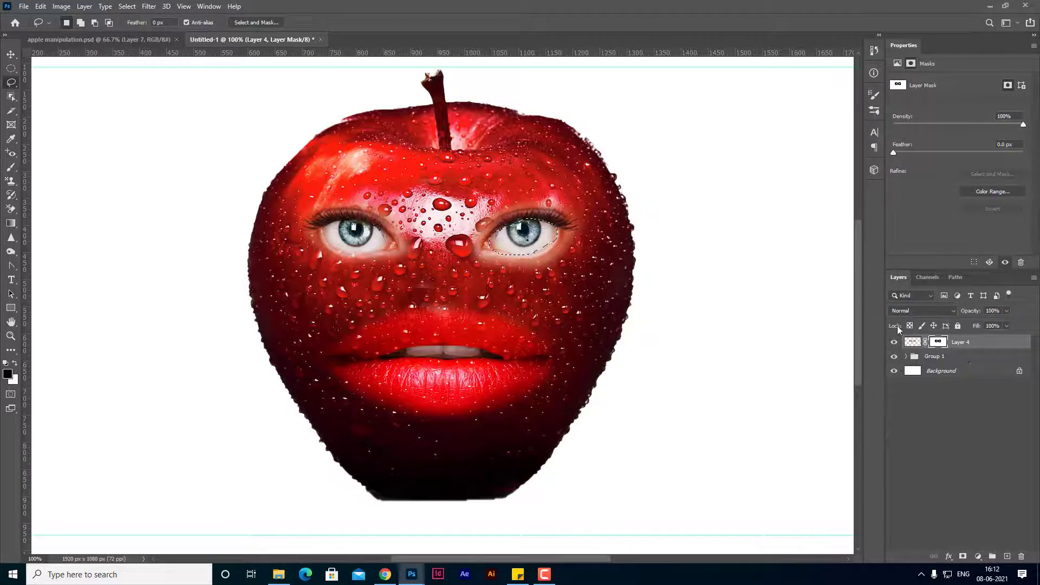
click(912, 342)
key(ctrl+j)
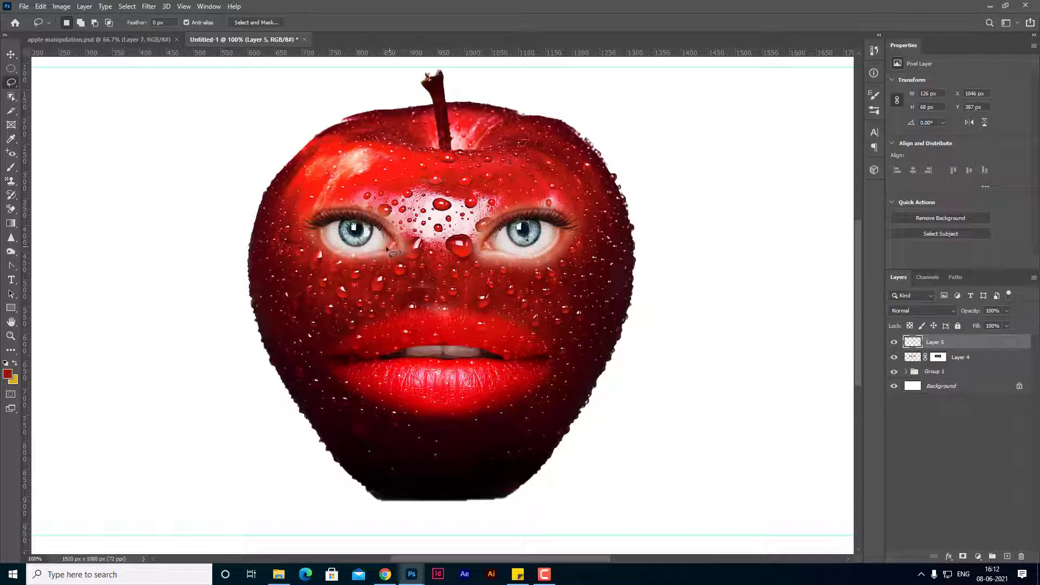
Lasso the left eye from Layer 4 and copy it onto another new layer.
drag(388, 249, 335, 247)
drag(364, 223, 388, 248)
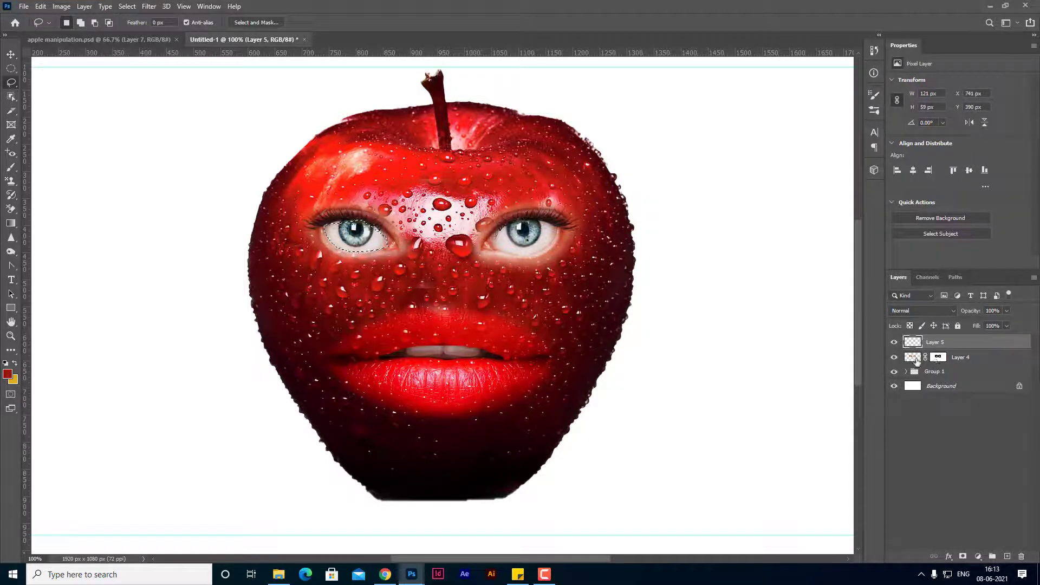
click(975, 359)
key(ctrl+j)
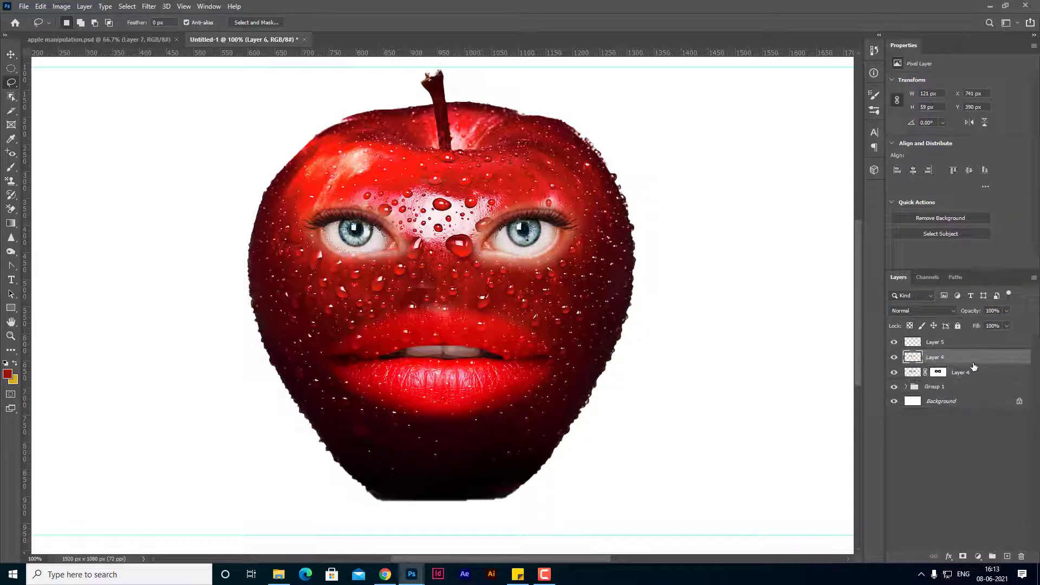
Set the eyes layer, Layer 4, to Hard Light blend mode.
click(974, 372)
click(929, 310)
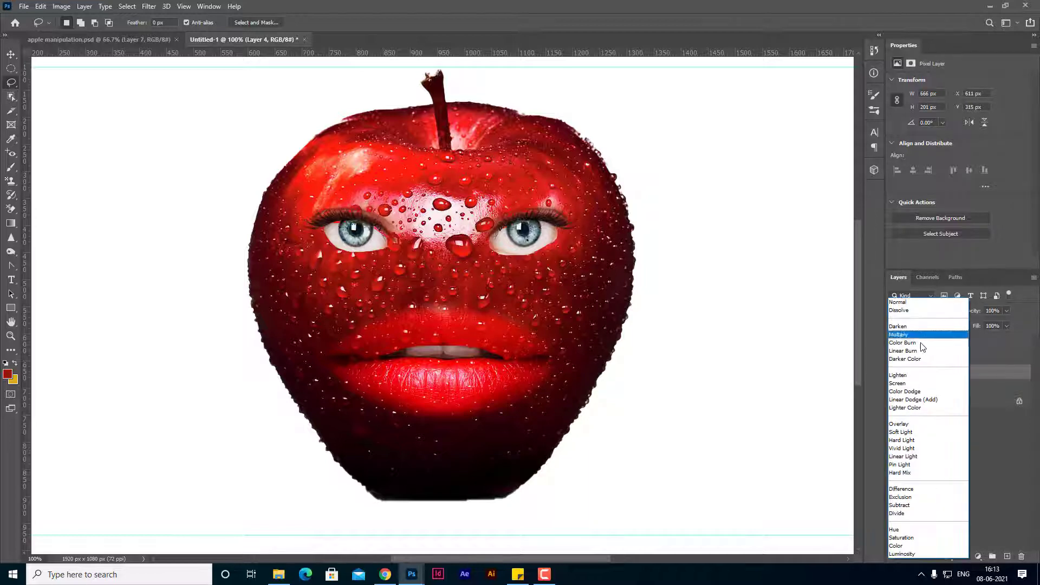
click(911, 441)
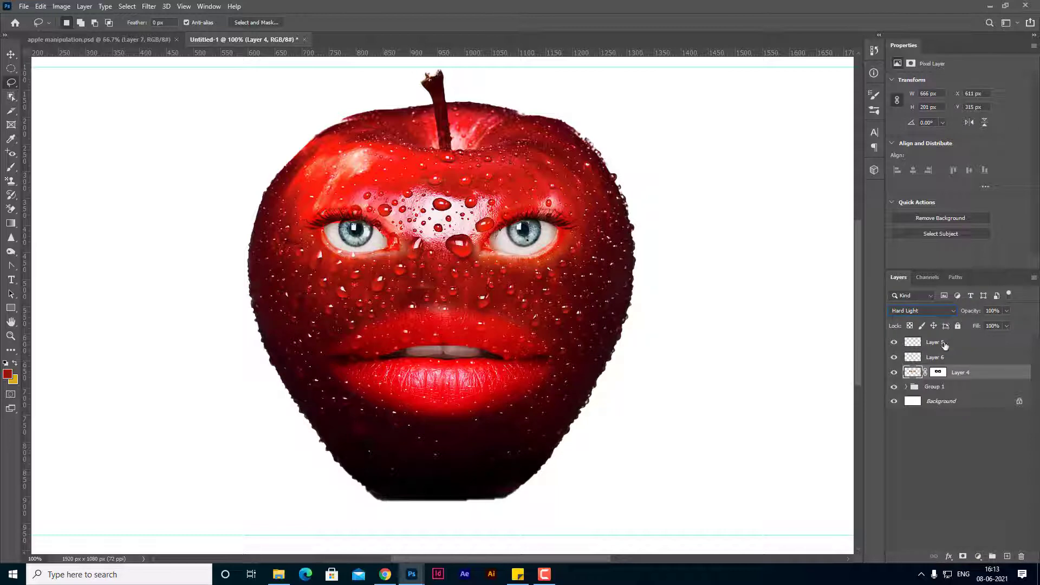
Lower the Fill of eye copies Layer 5 and Layer 6 to about 66%.
click(944, 344)
drag(977, 325, 953, 332)
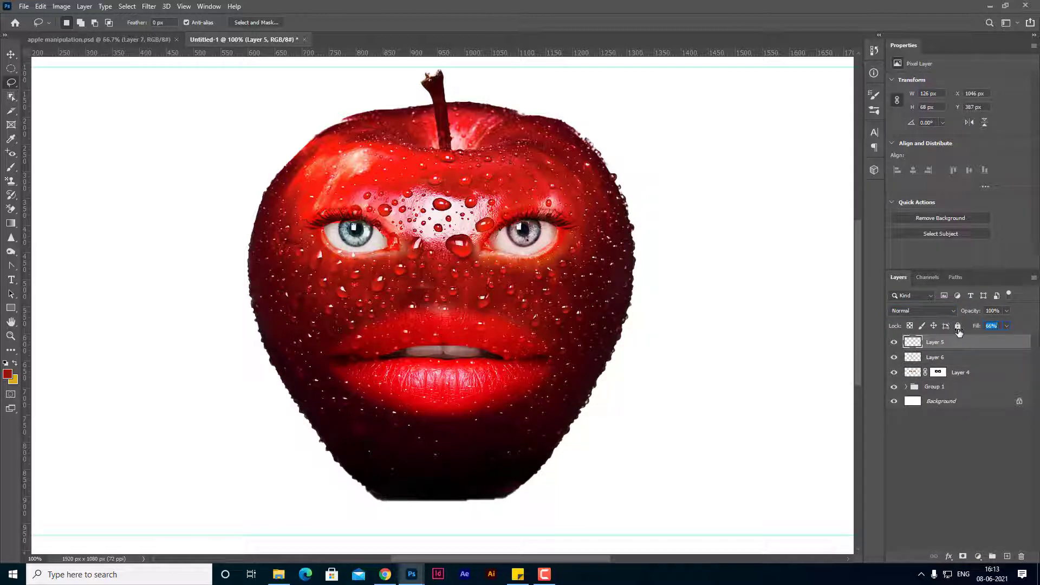
click(945, 357)
drag(977, 328, 969, 327)
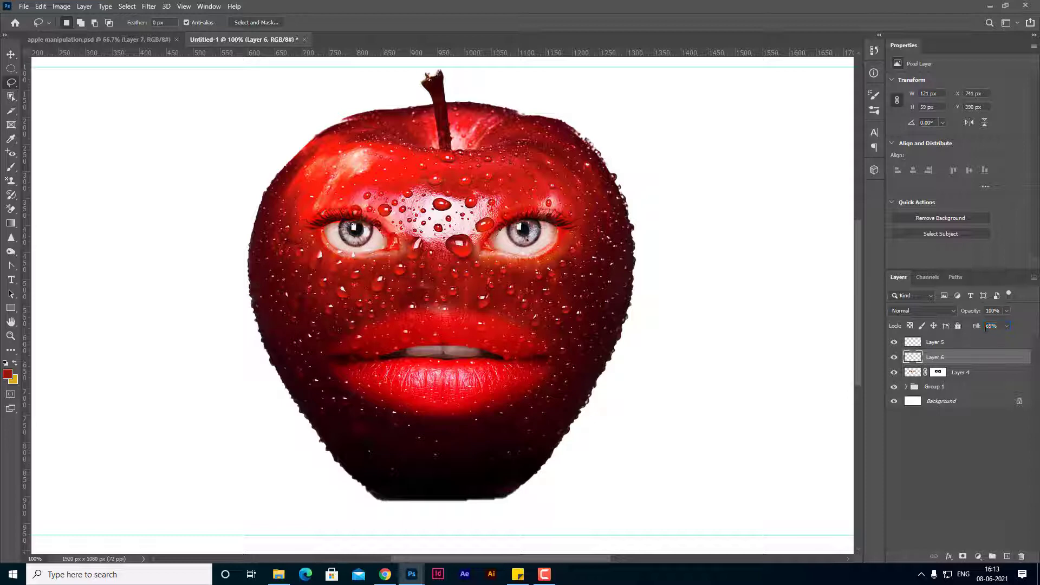
key(Return)
text(5)
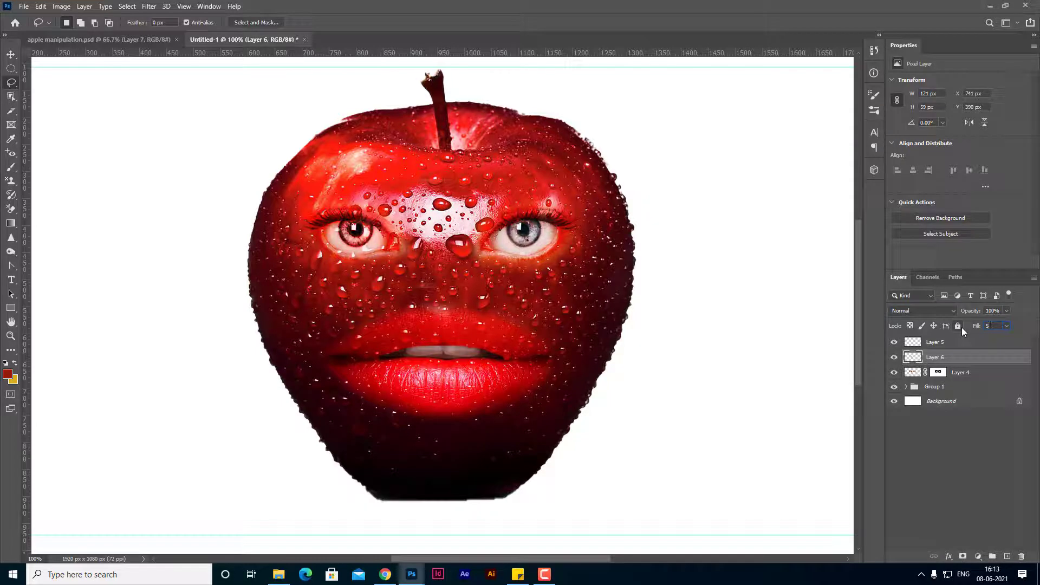
text(5)
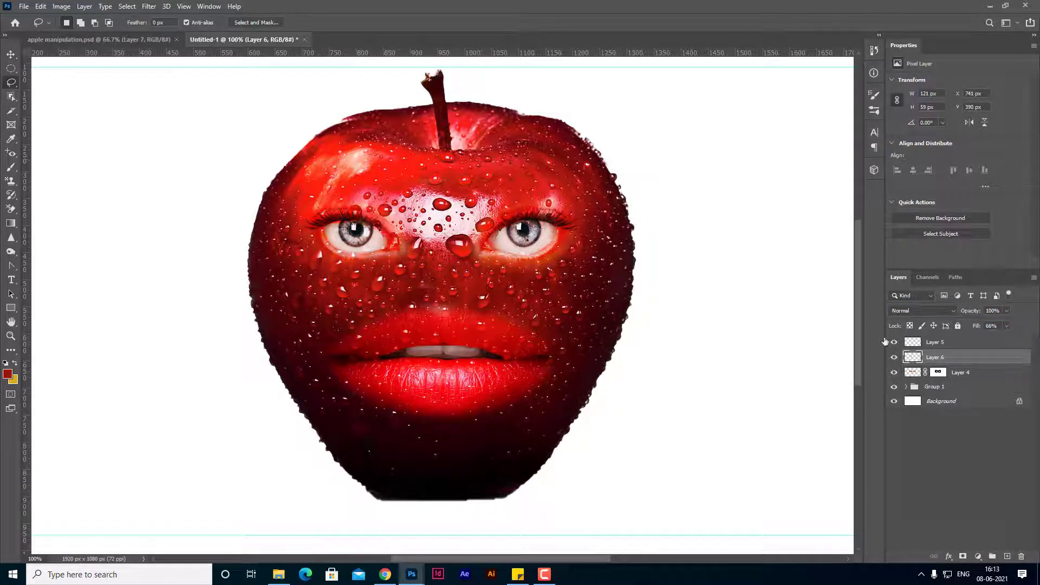
click(958, 344)
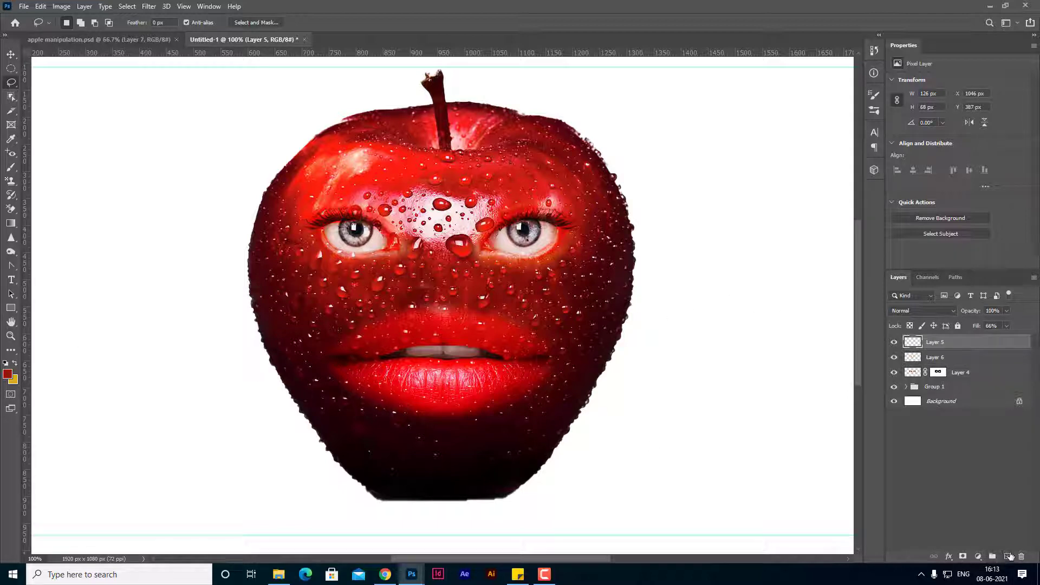
On a new Layer 7, brush shading under the right eye, its inner corner and the left upper lid.
click(1007, 557)
key(b)
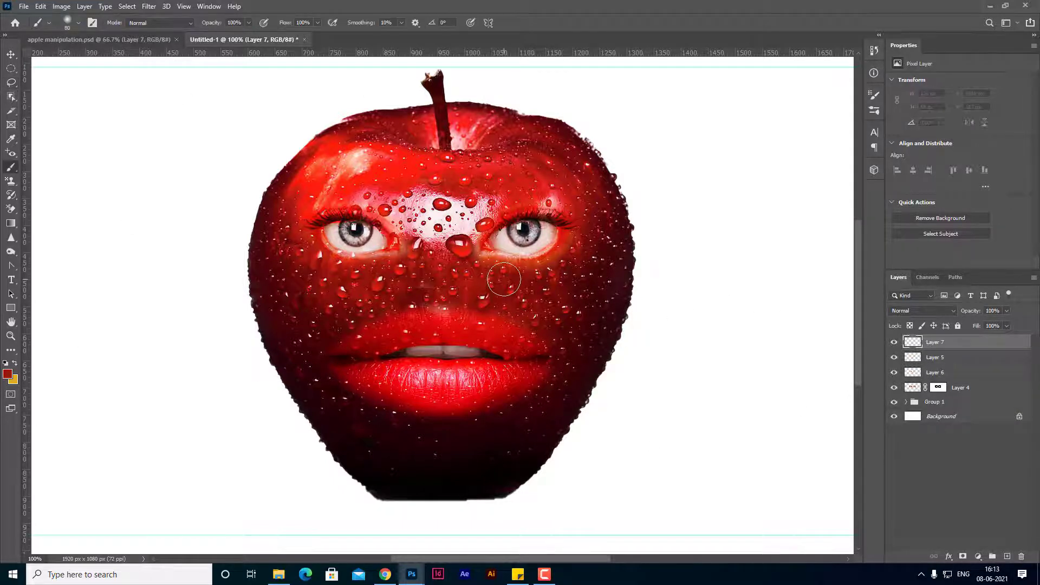
key(bracketleft)
key(bracketleft)
drag(498, 257, 558, 249)
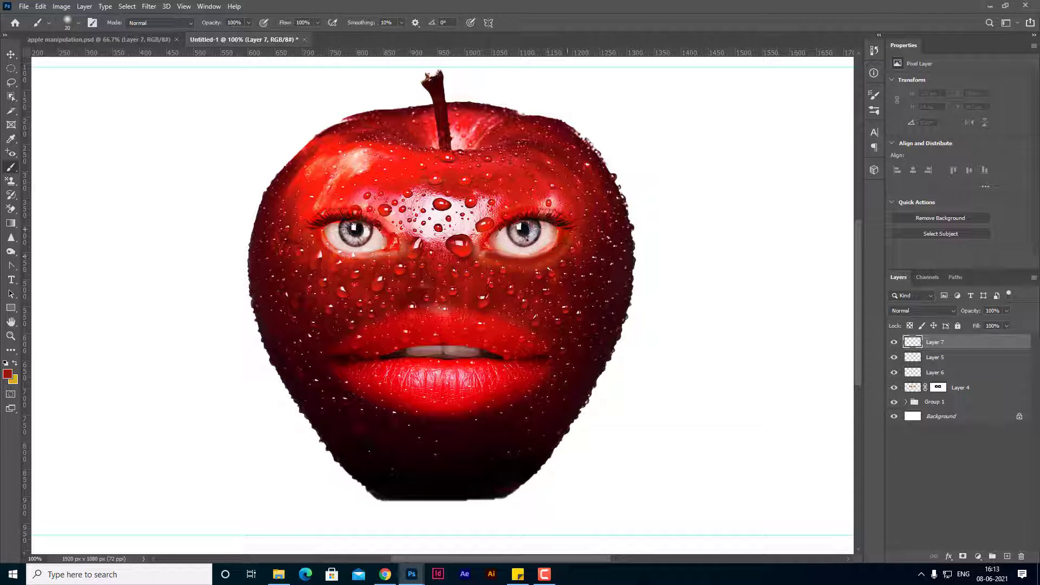
mouse_move(481, 246)
mouse_down()
mouse_move(516, 212)
mouse_move(567, 221)
mouse_up()
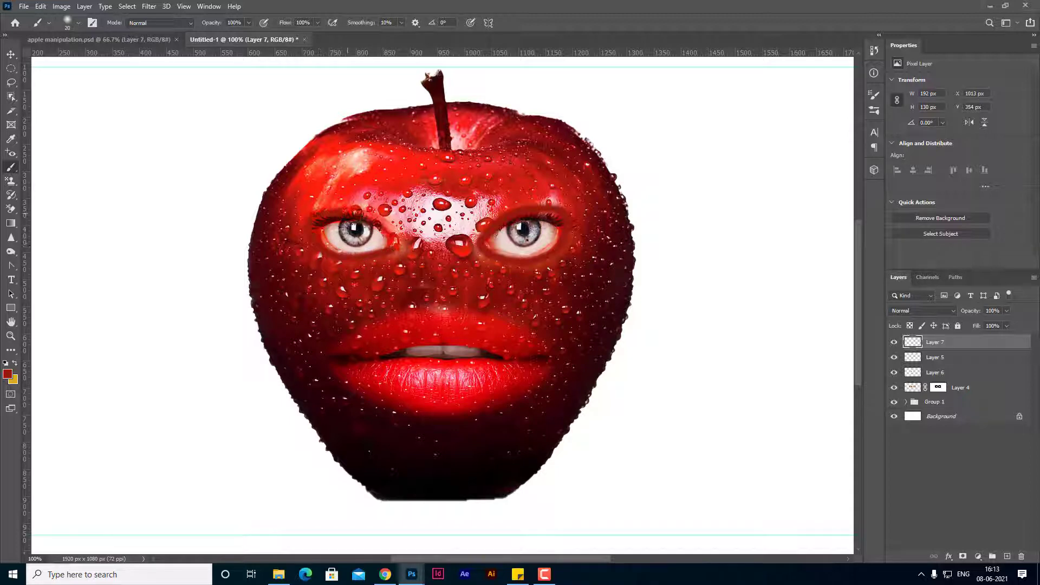
mouse_move(328, 215)
mouse_down()
mouse_move(379, 220)
mouse_move(394, 244)
mouse_up()
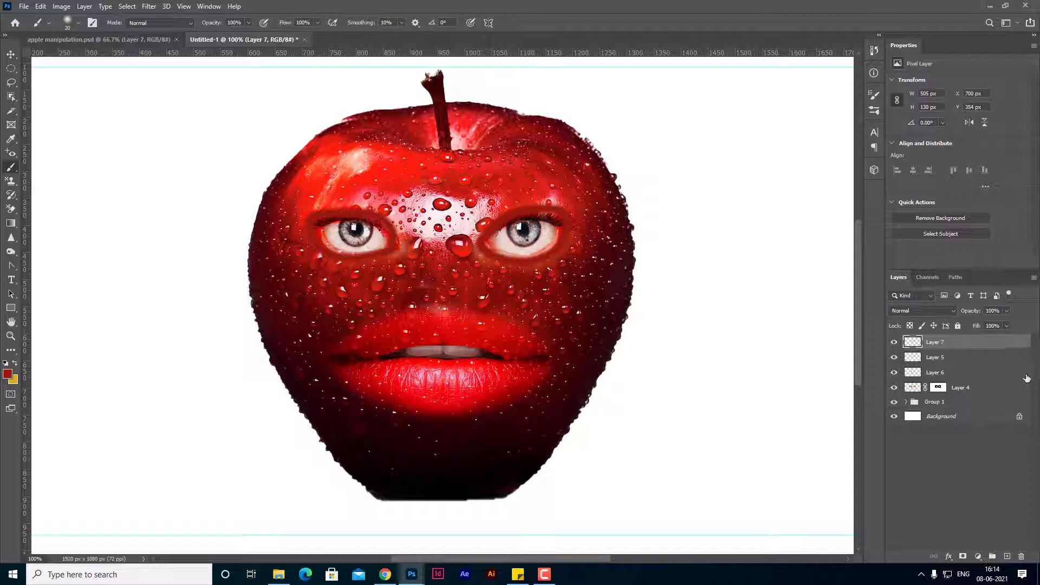
Blend Layer 7 in Soft Light with reduced fill and add an empty Layer 8 above.
click(945, 313)
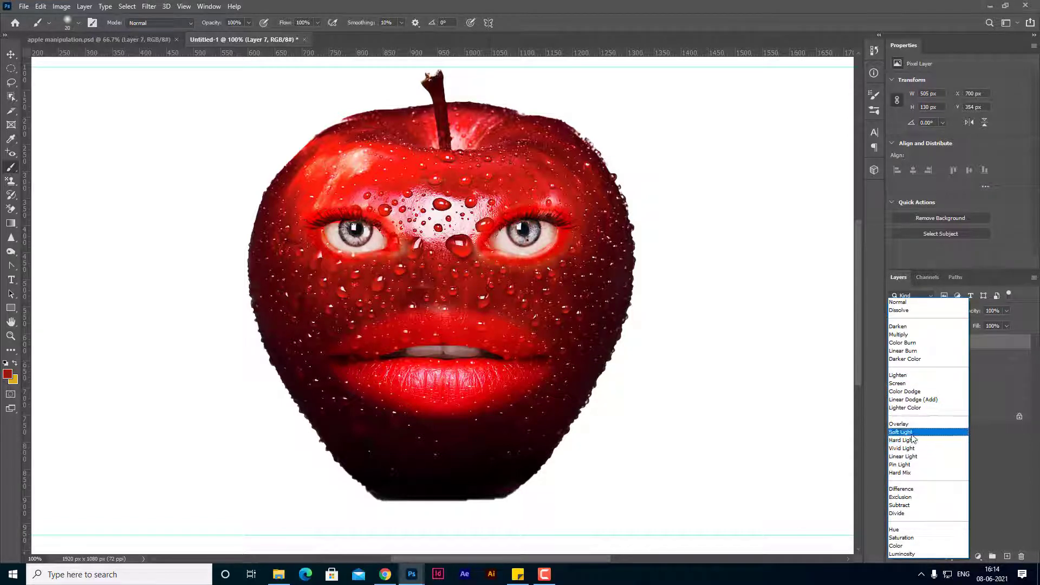
click(913, 433)
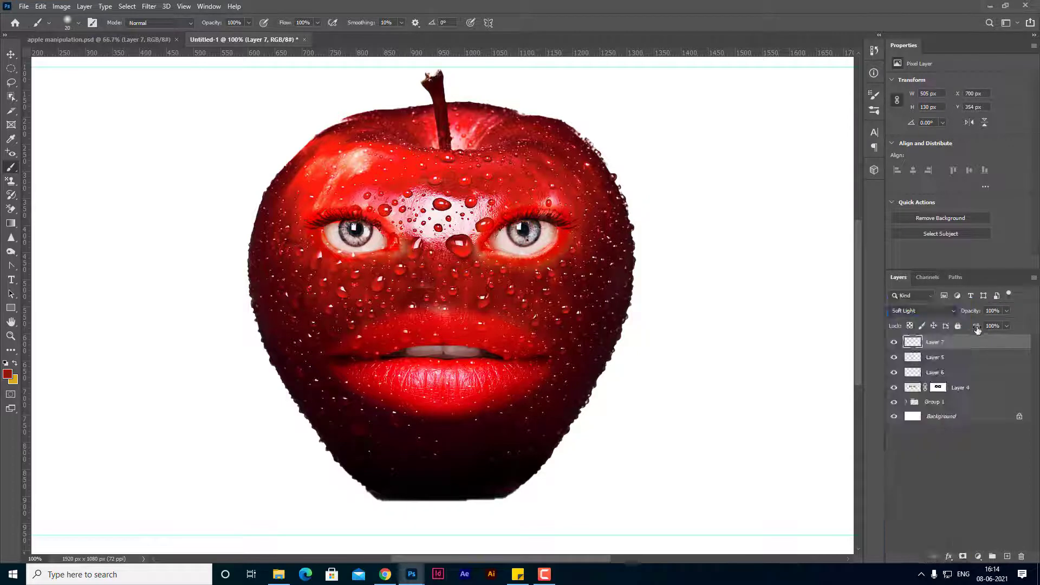
drag(977, 329, 968, 329)
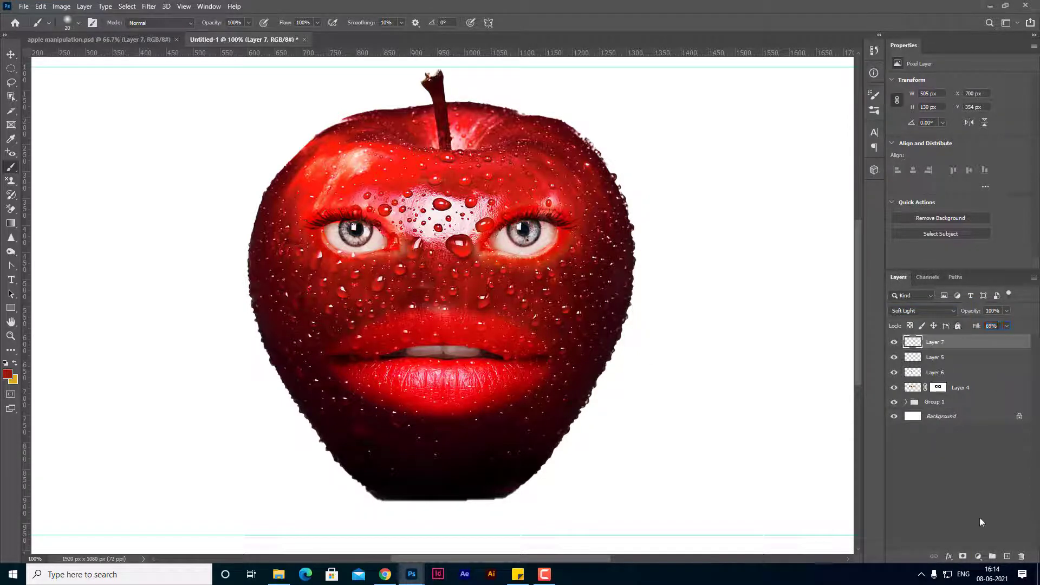
click(1006, 559)
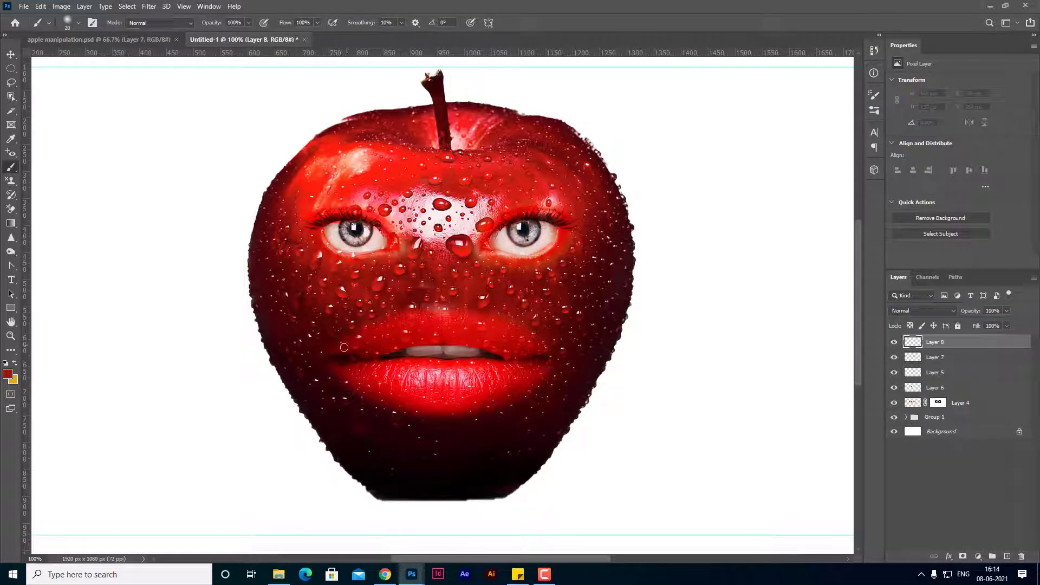
Paint red along the lip corner and upper-lip edge on Layer 8, set to Hard Light at 41% fill.
drag(332, 350, 352, 337)
mouse_move(437, 311)
mouse_down()
mouse_move(525, 335)
mouse_move(549, 367)
mouse_move(411, 409)
mouse_move(327, 351)
mouse_up()
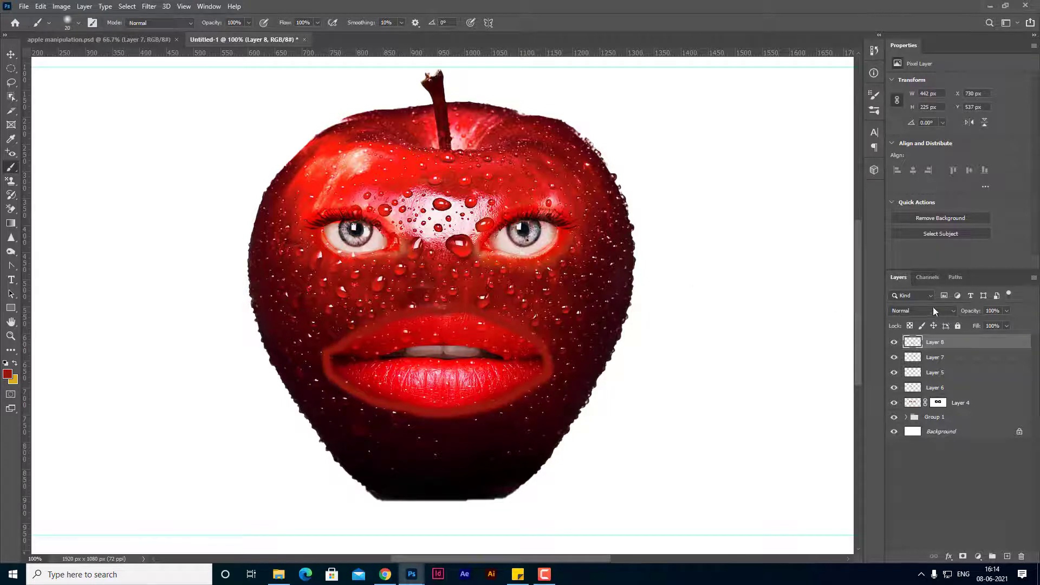
click(933, 310)
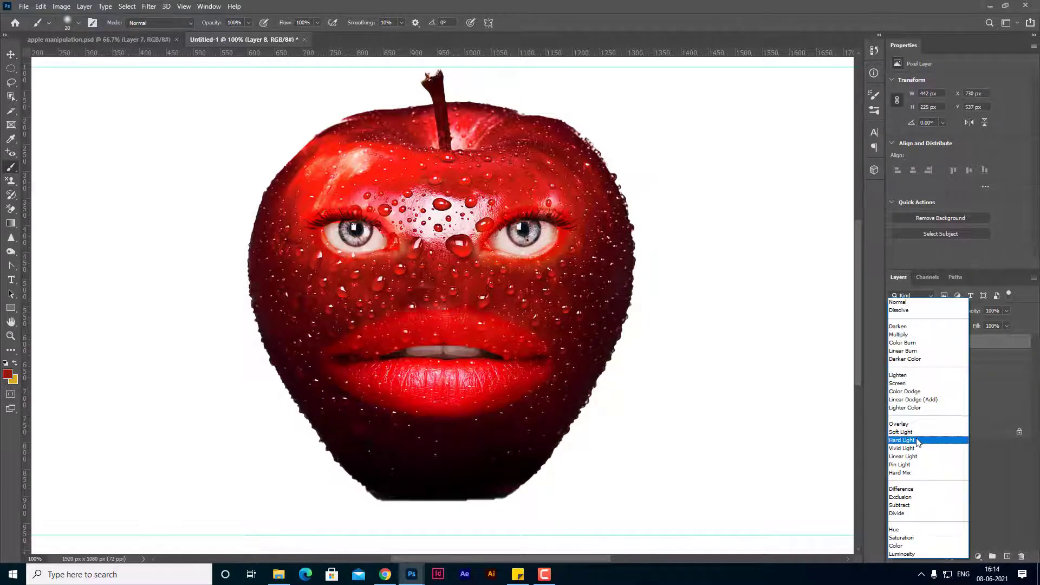
click(918, 442)
drag(978, 329, 952, 330)
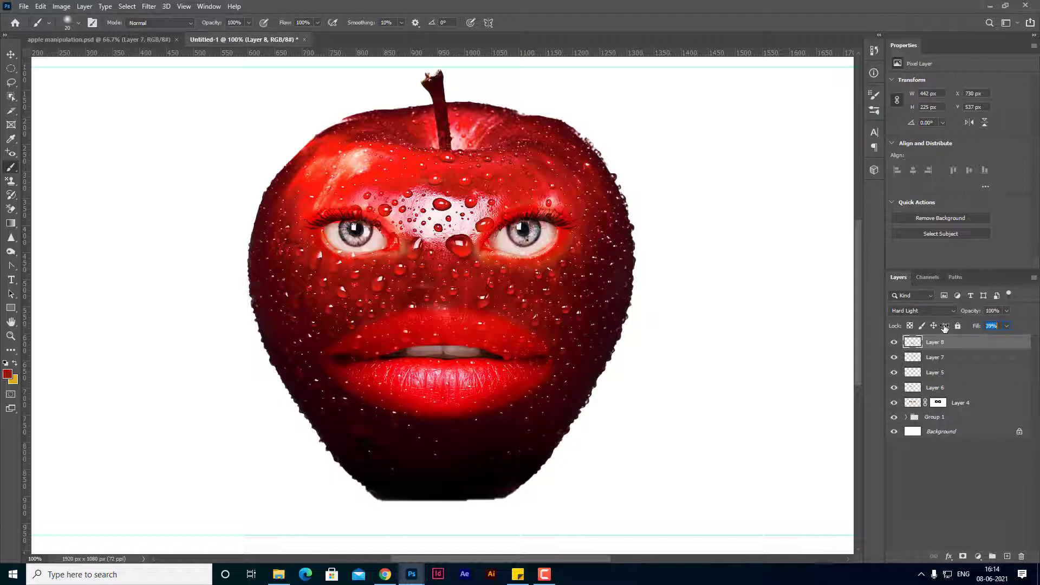
drag(944, 327, 962, 327)
Switch to the Move tool with Layer 5 selected and zoom out to the whole canvas.
click(10, 56)
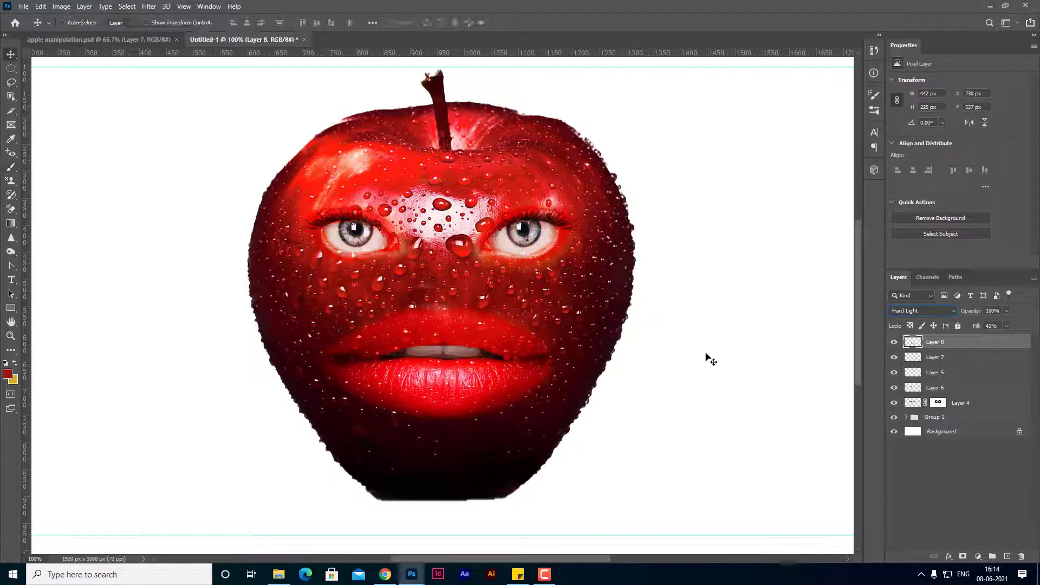
click(958, 375)
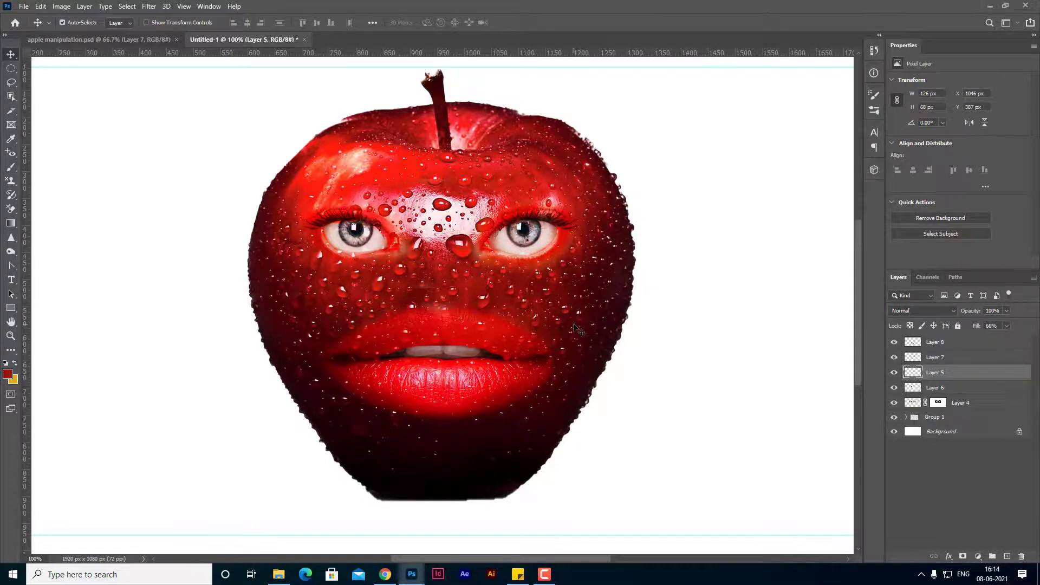
key(ctrl+minus)
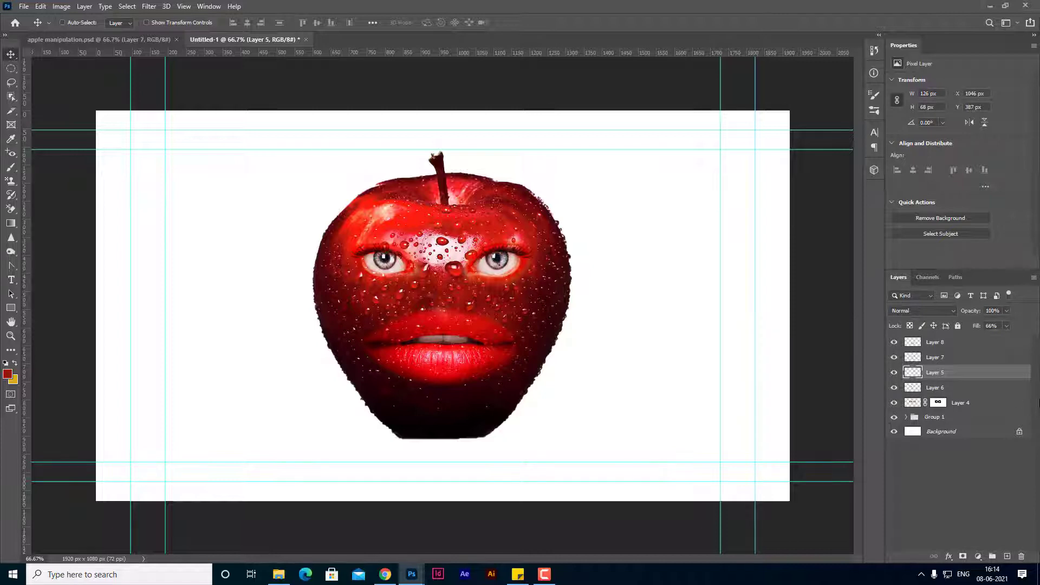
Unlock the Background into Layer 0, undoing a test red fill so it stays white.
click(954, 436)
click(1020, 432)
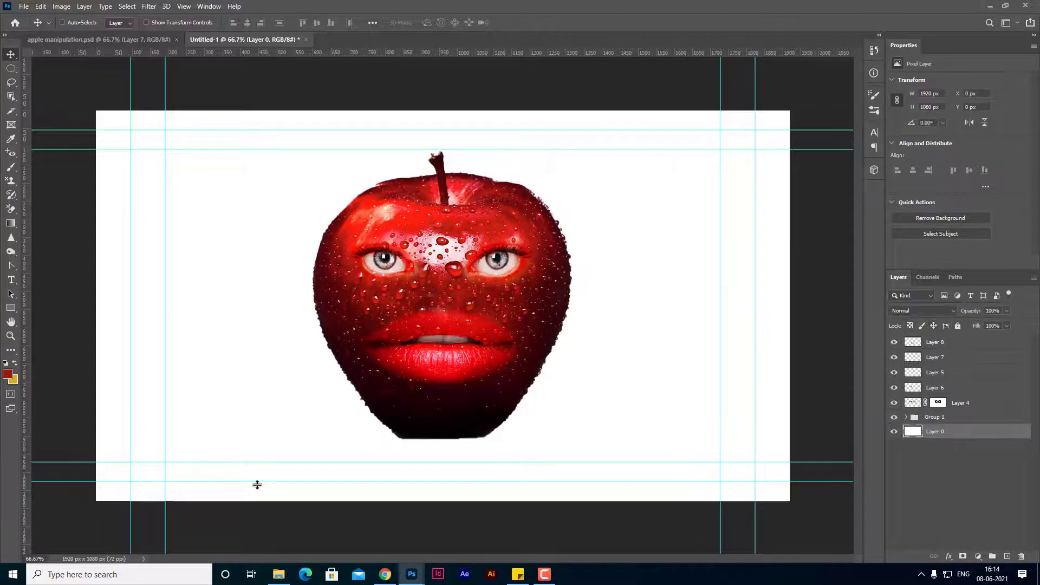
key(alt+BackSpace)
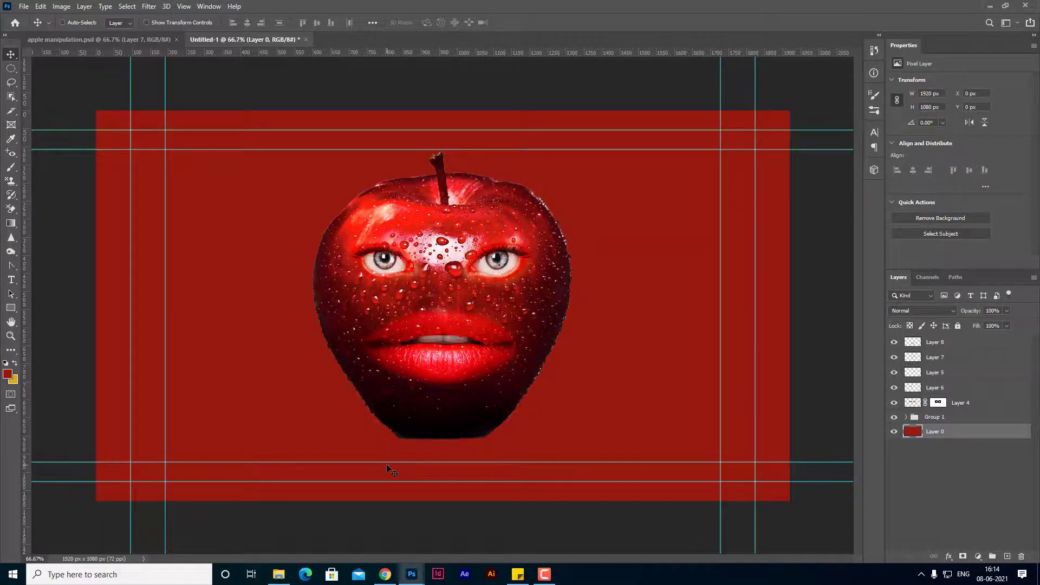
key(ctrl+z)
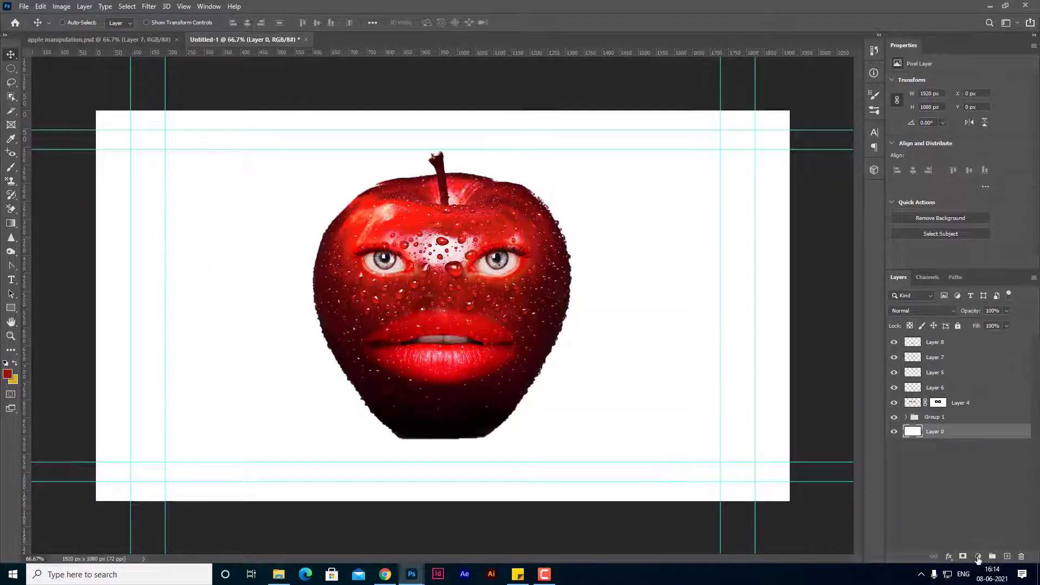
click(979, 556)
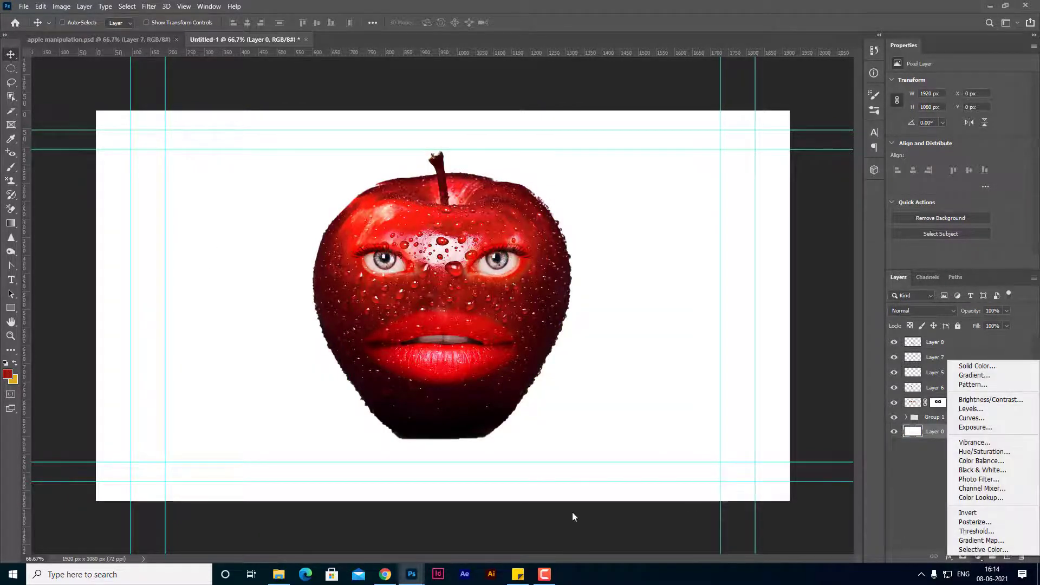
click(925, 506)
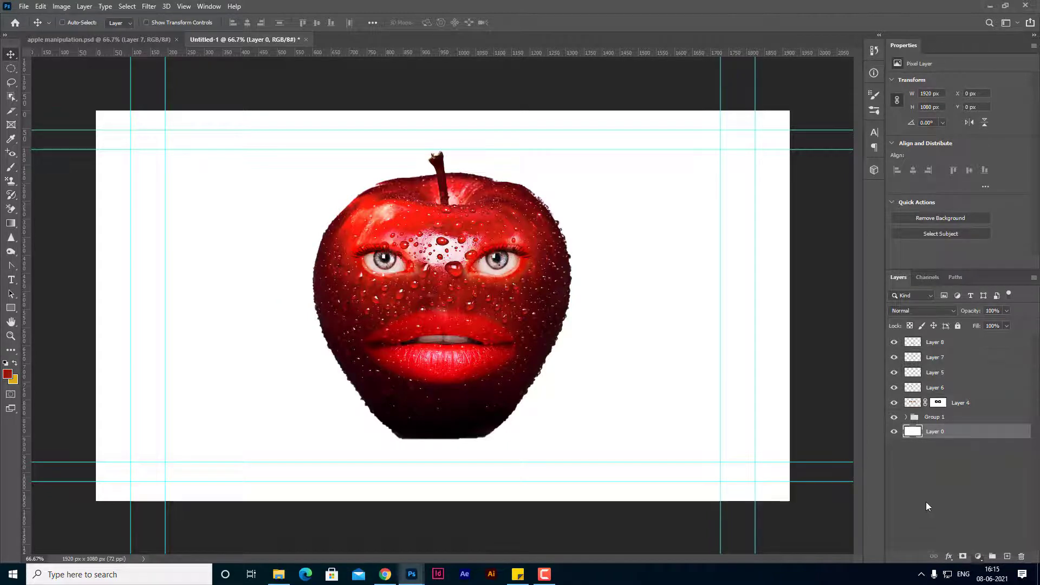
Enable Gradient Overlay in Layer 0's layer style and bring up the gradient editor.
double_click(1022, 438)
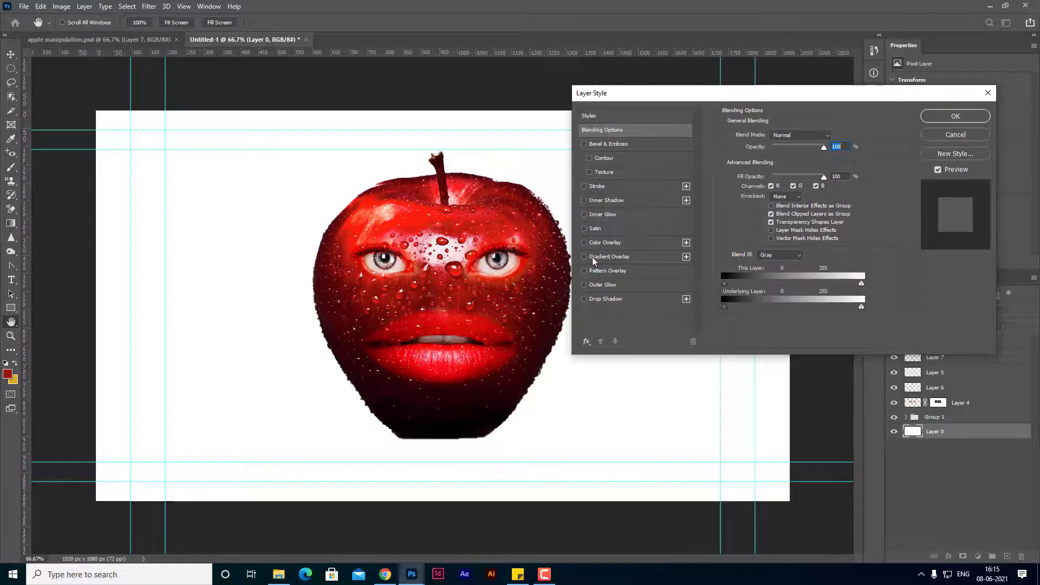
click(596, 258)
click(591, 243)
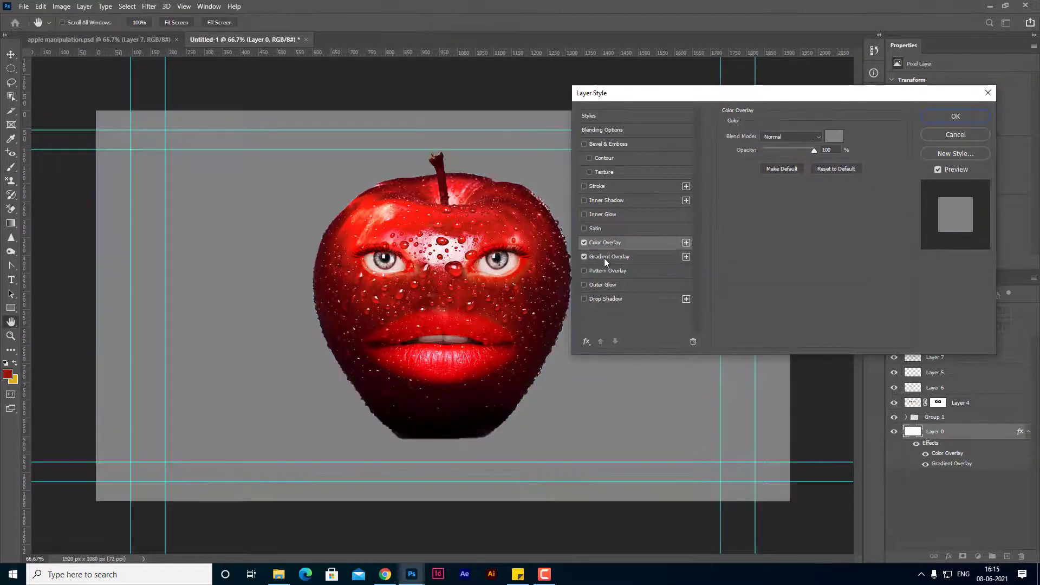
click(601, 258)
click(585, 243)
click(796, 159)
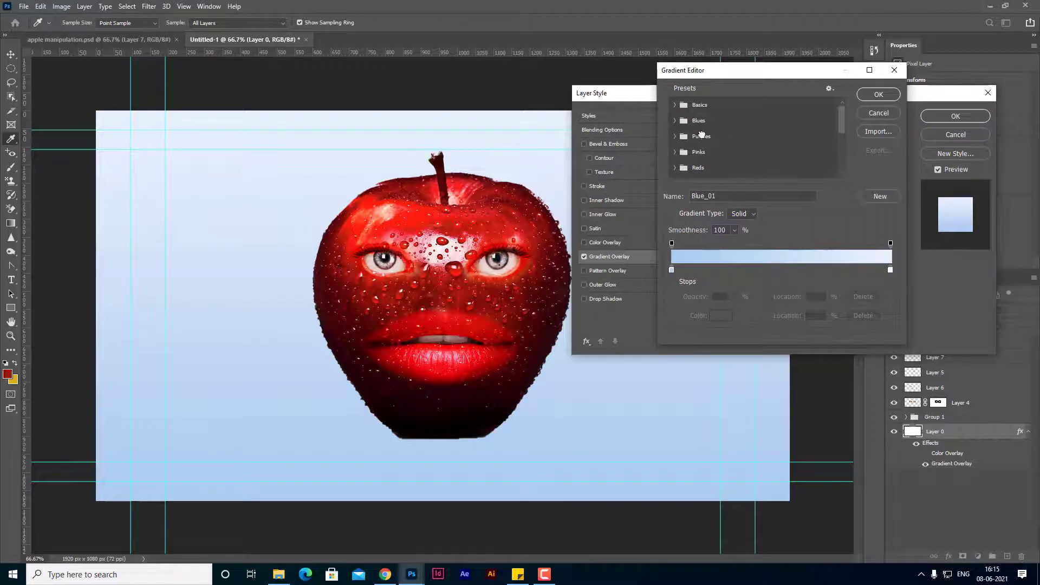
Try out the Reds gradient presets, including Red_02, Red_07 and a pink-white gradient.
click(675, 172)
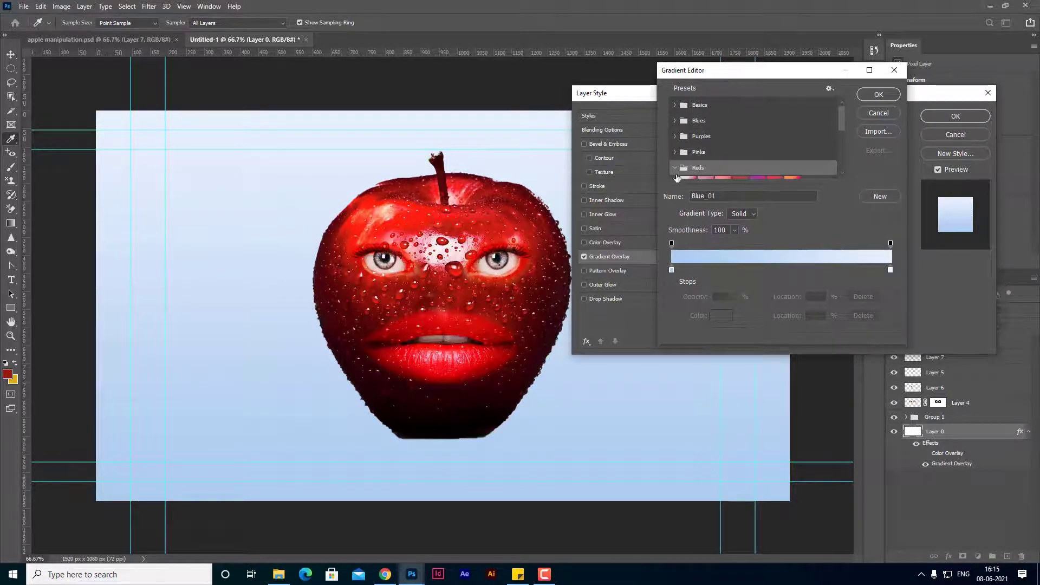
scroll(744, 150, down, 1)
click(705, 172)
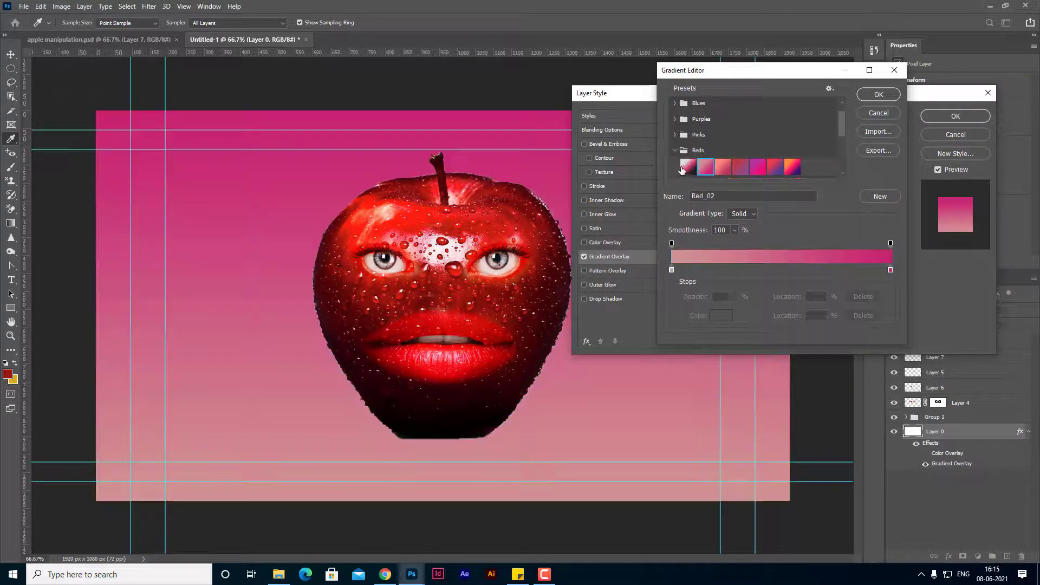
click(685, 168)
click(723, 166)
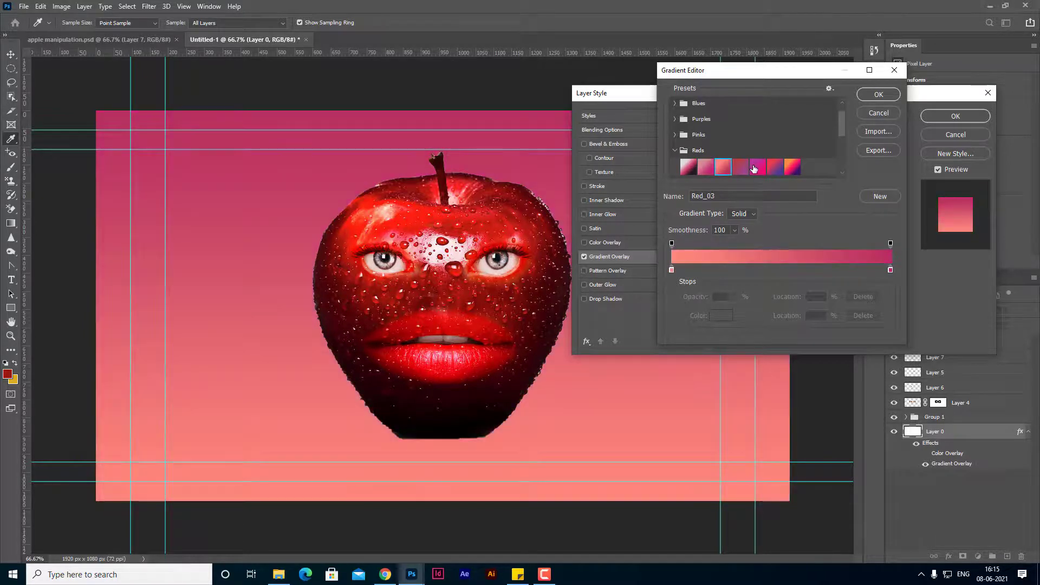
click(757, 166)
click(791, 165)
scroll(791, 156, down, 1)
scroll(790, 156, down, 2)
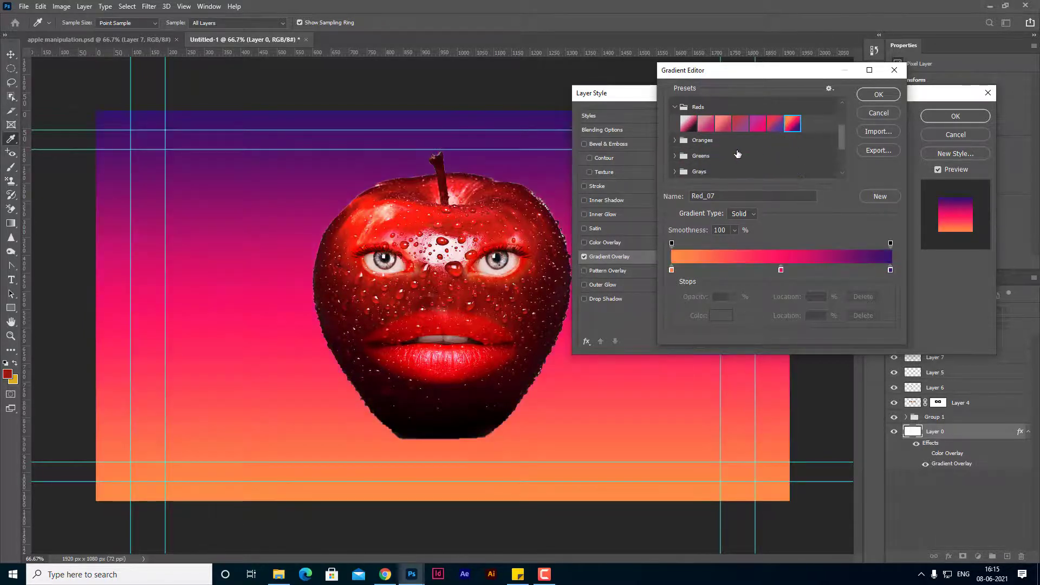
scroll(695, 156, up, 1)
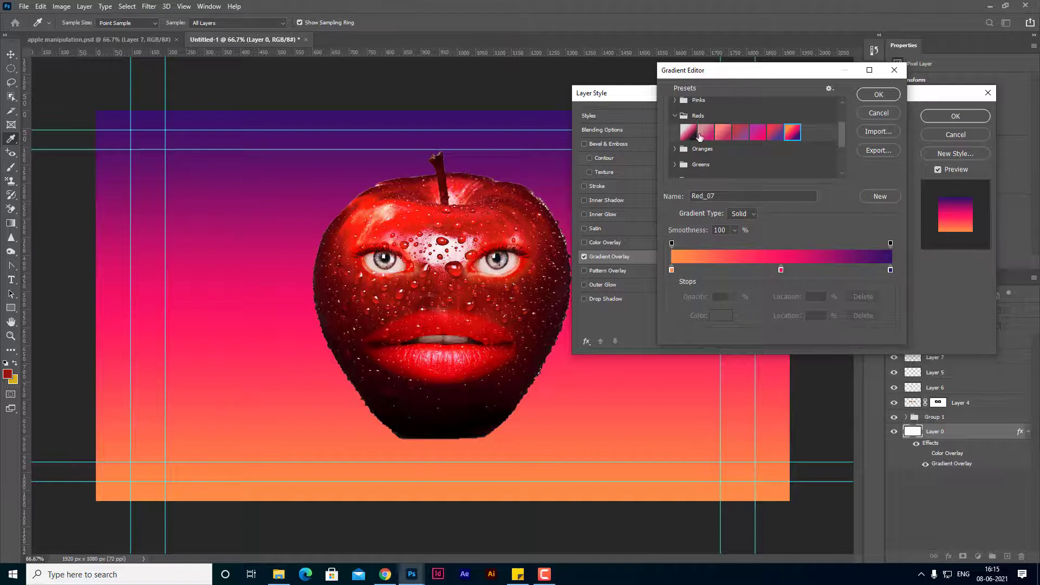
click(696, 133)
click(710, 135)
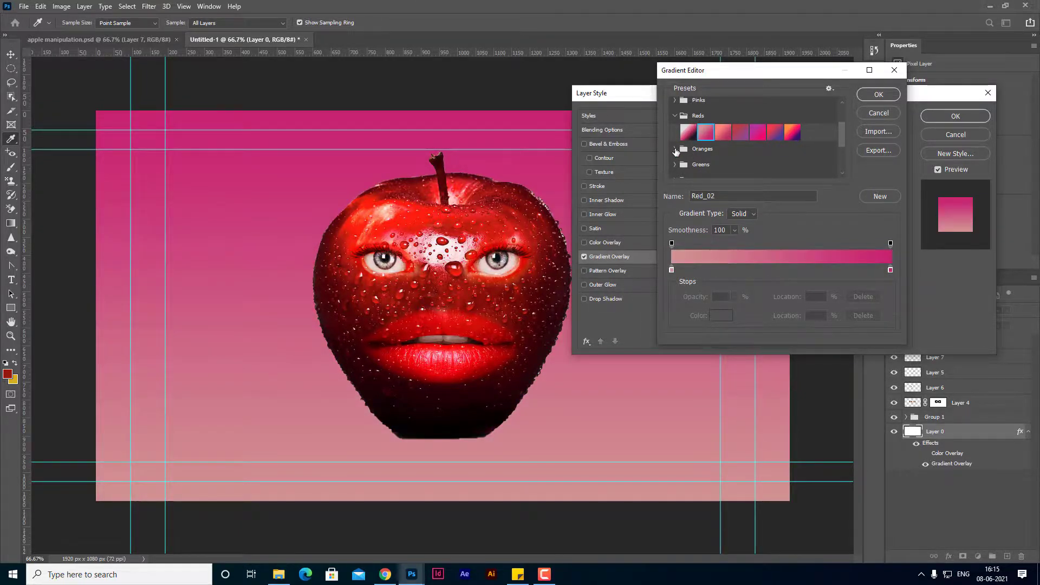
Choose the Orange_04 pink-to-red preset and confirm the gradient overlay.
click(675, 149)
scroll(704, 152, down, 1)
scroll(720, 150, down, 1)
click(738, 149)
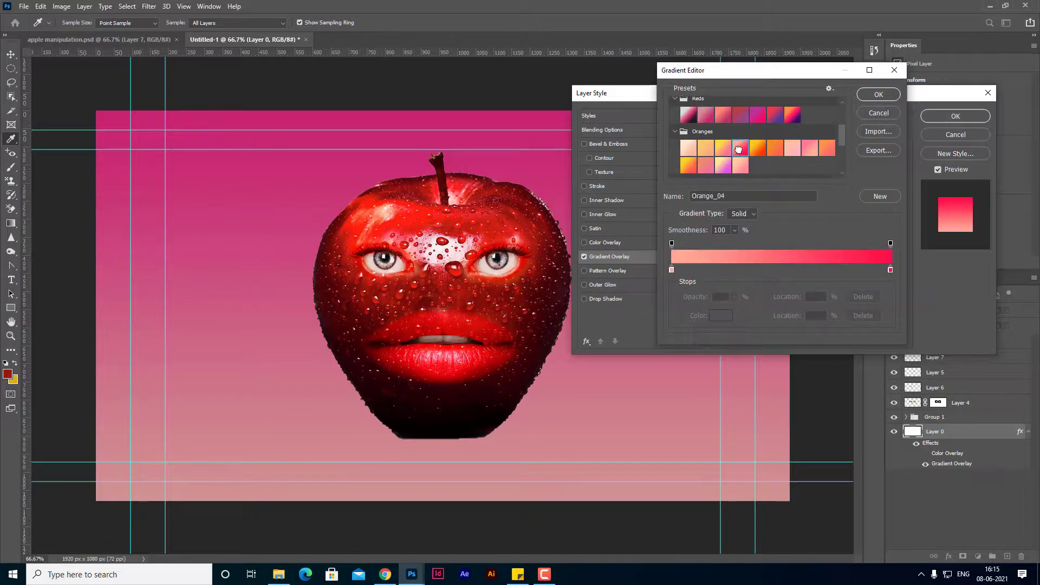
click(892, 95)
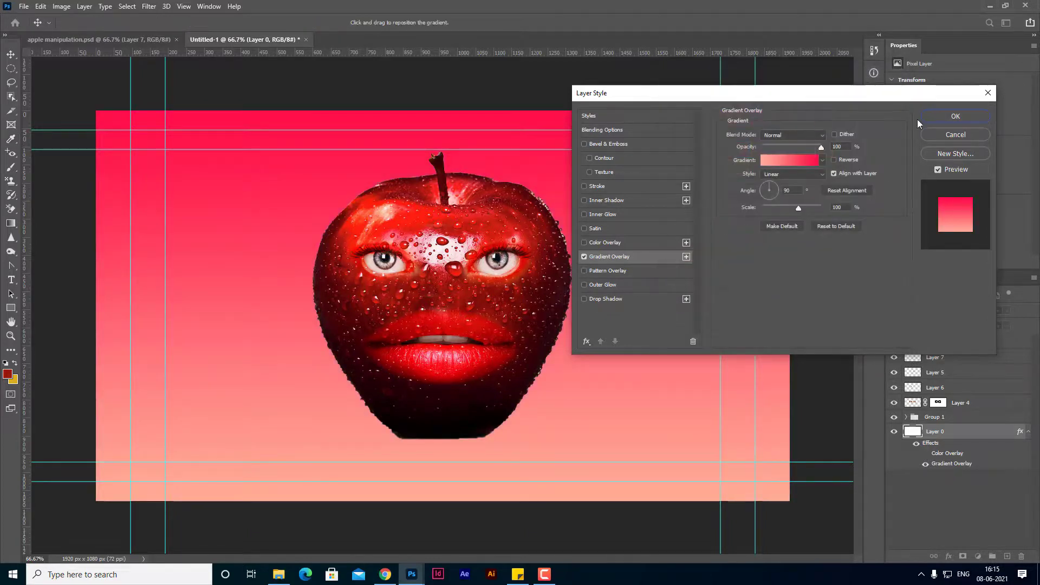
click(956, 116)
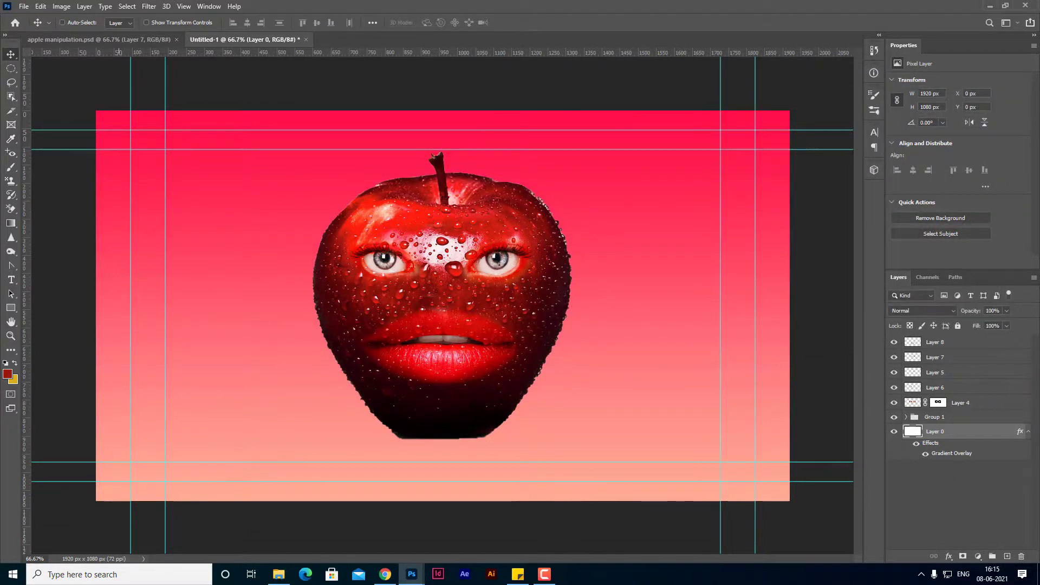